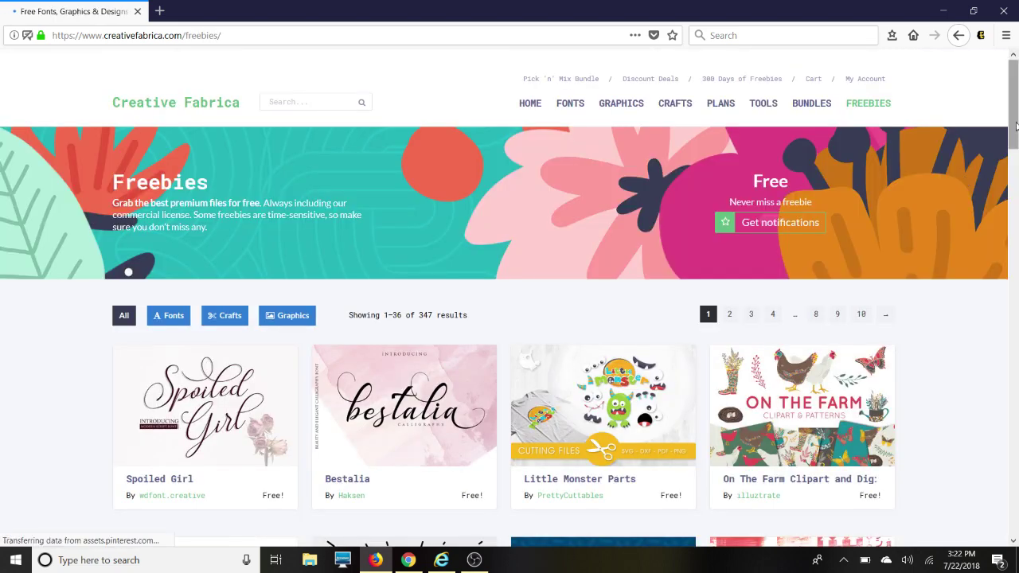
- Open the free Little Monster Parts product page from the Creative Fabrica freebies and find its DOWNLOAD button
left_click_drag(1017, 127, 1016, 185)
left_click(618, 111)
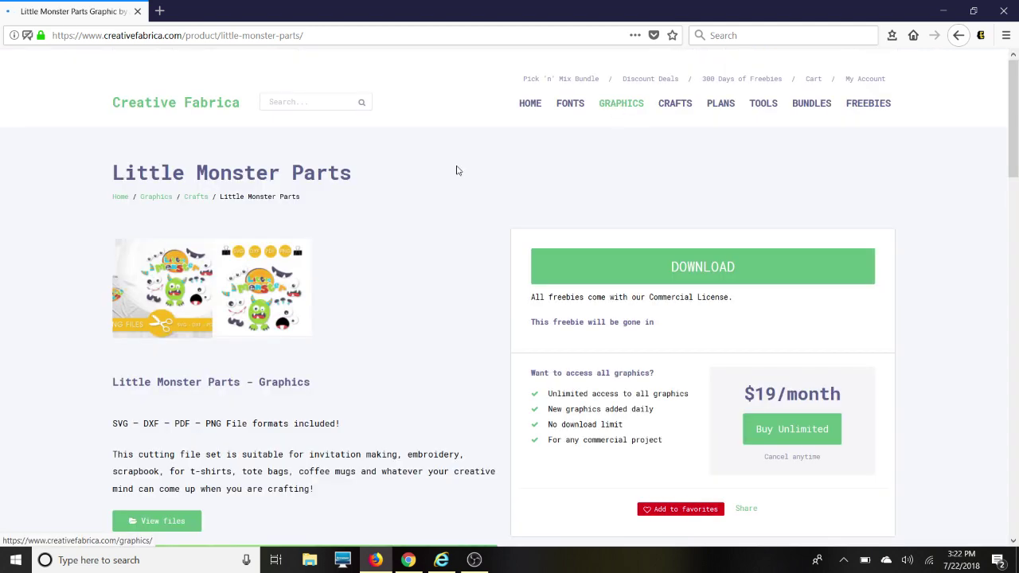
scroll(458, 170, "down", 3)
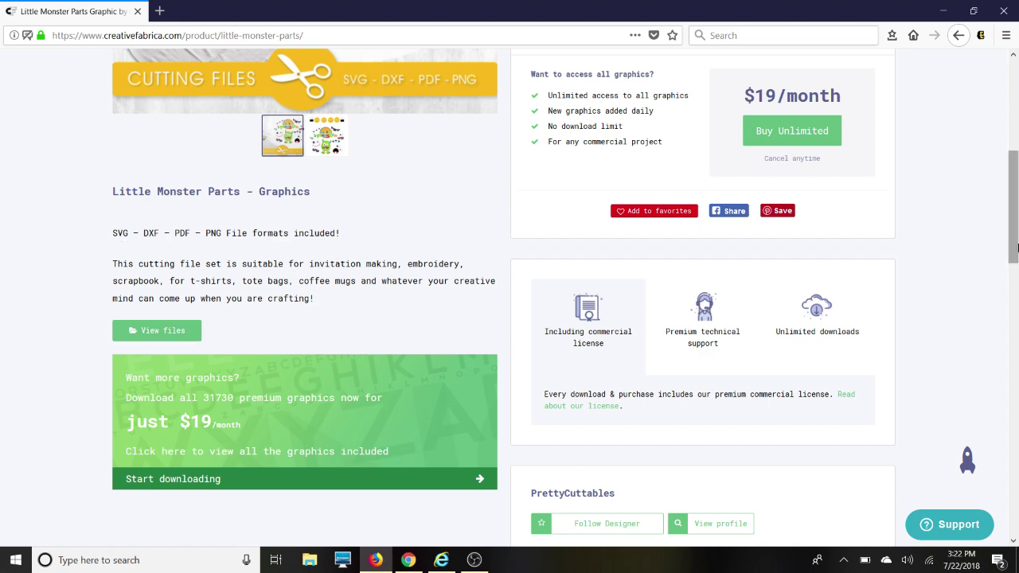
scroll(1017, 181, "up", 3)
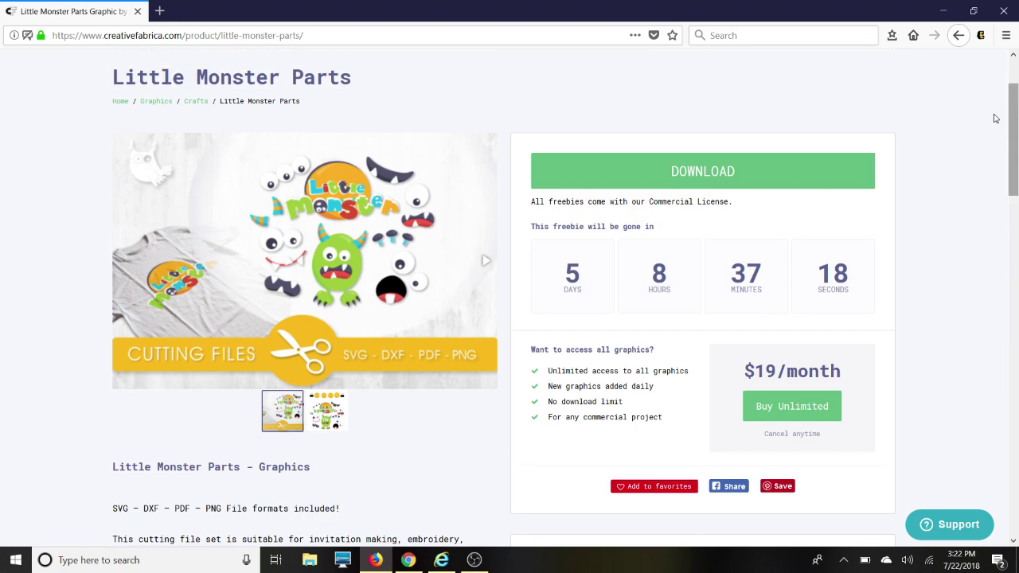
- Save Little-Monster-Parts-370312.zip to disk and confirm in the Downloads panel that it completed
left_click(716, 171)
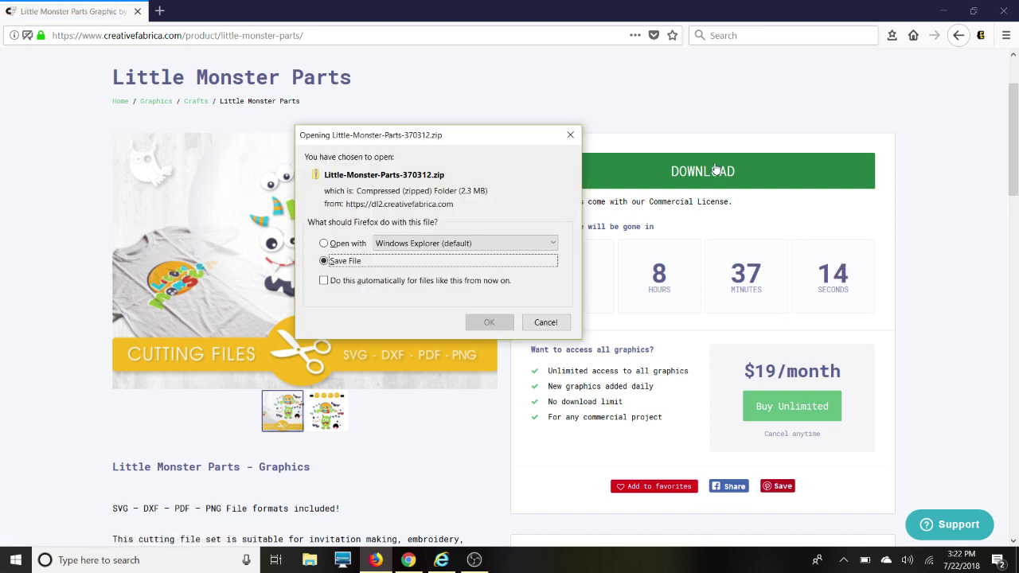
left_click(492, 323)
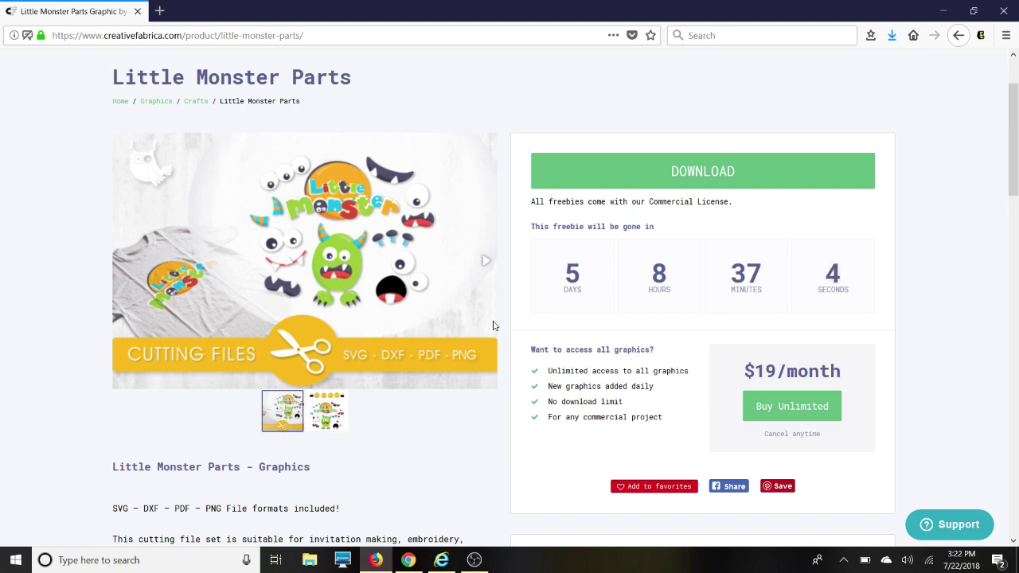
left_click(891, 38)
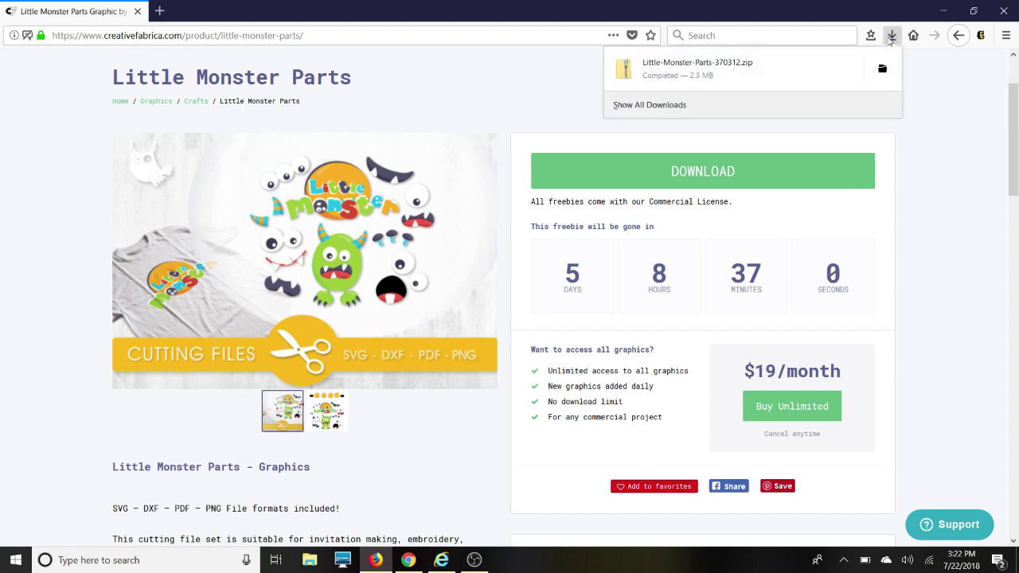
- Extract all files from the Little Monster Parts zip into the Downloads folder
left_click(753, 63)
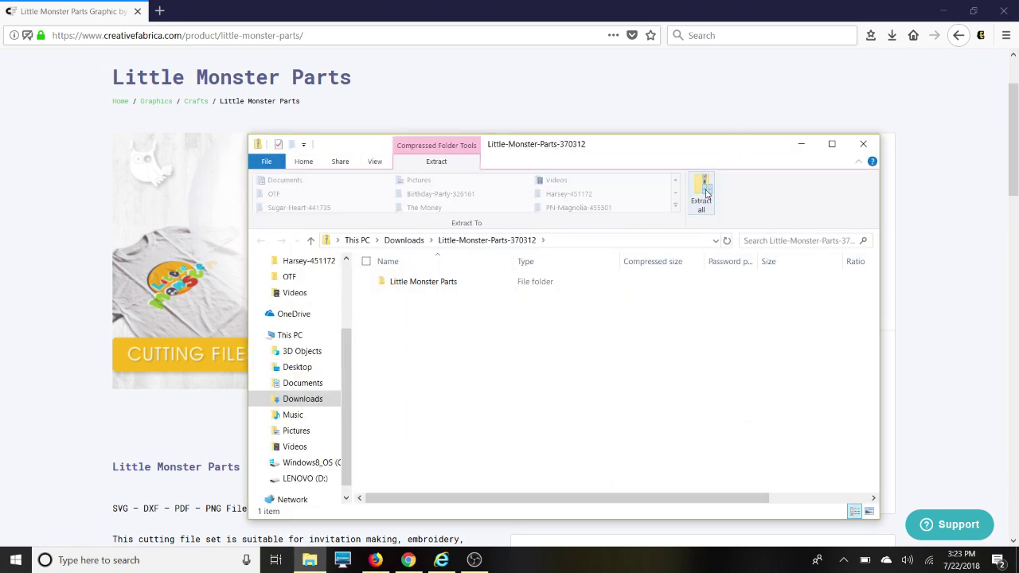
left_click(706, 193)
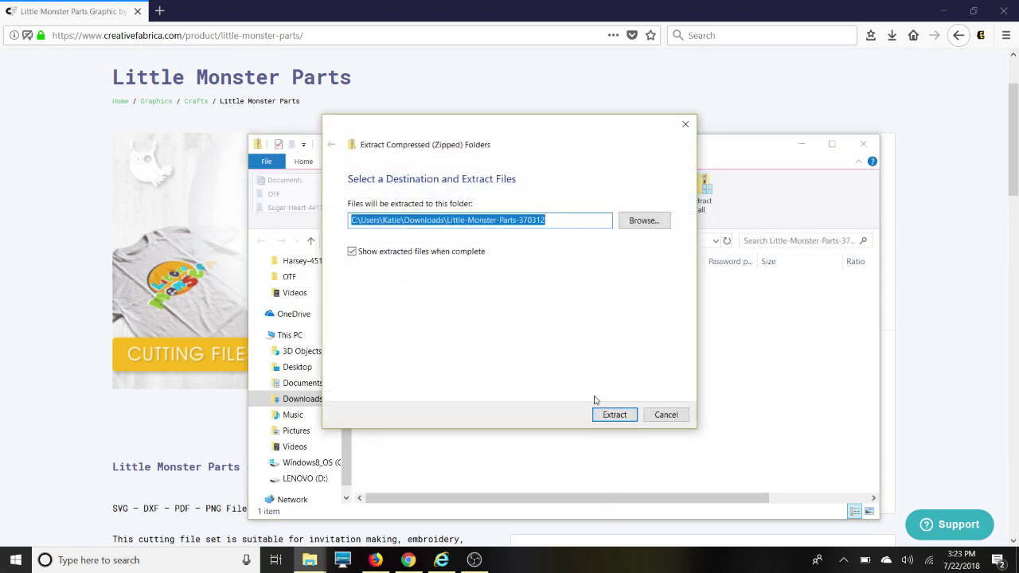
left_click(614, 415)
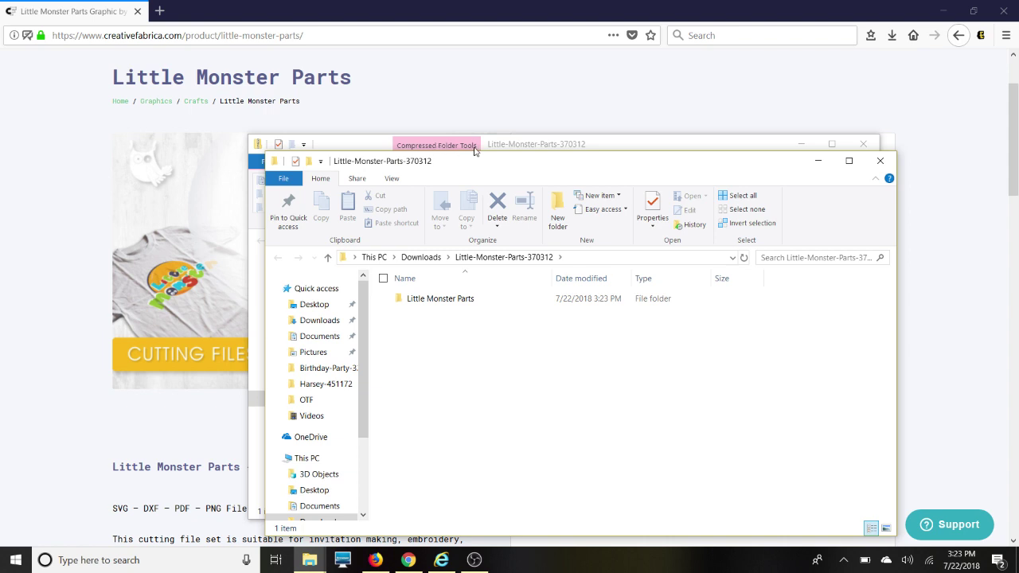
- Close the zip window, open the extracted Little Monster Parts folder, then minimize Explorer
left_click(865, 148)
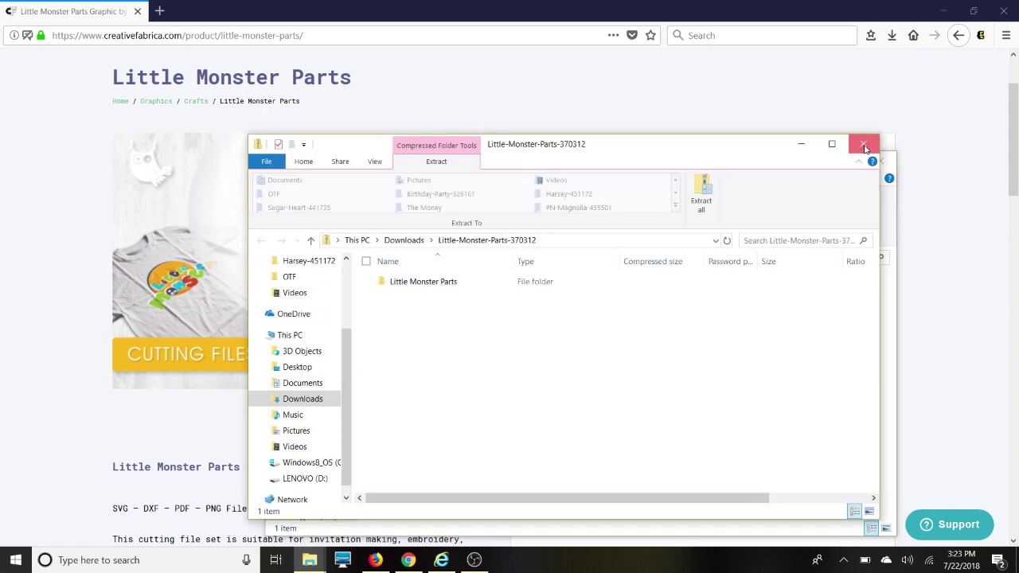
left_click(866, 148)
left_click(434, 300)
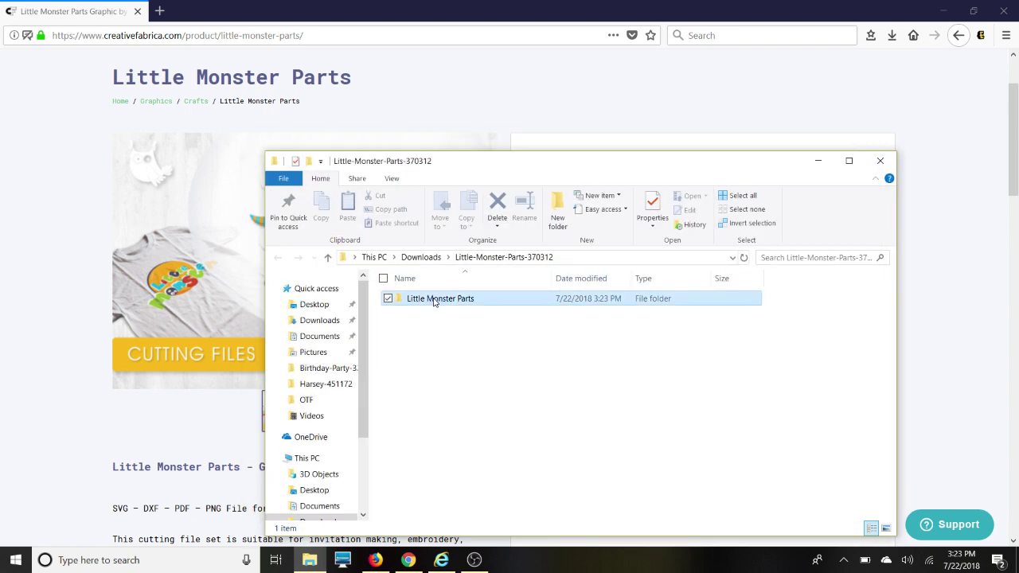
double_click(434, 299)
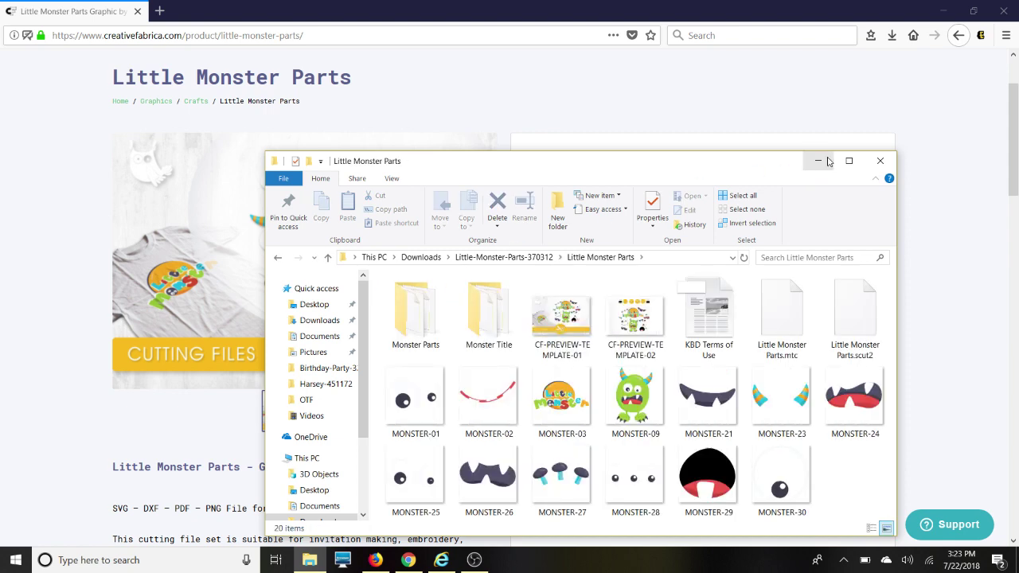
left_click(818, 161)
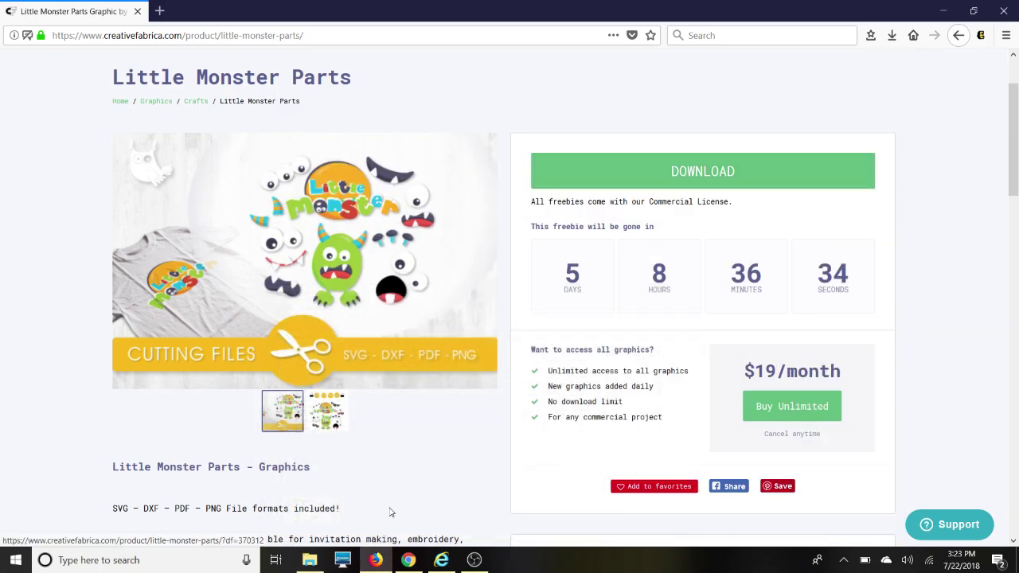
- On Design Bundles, go to the free designs and open the I'm Sorry roll-my-eyes design page
left_click(408, 560)
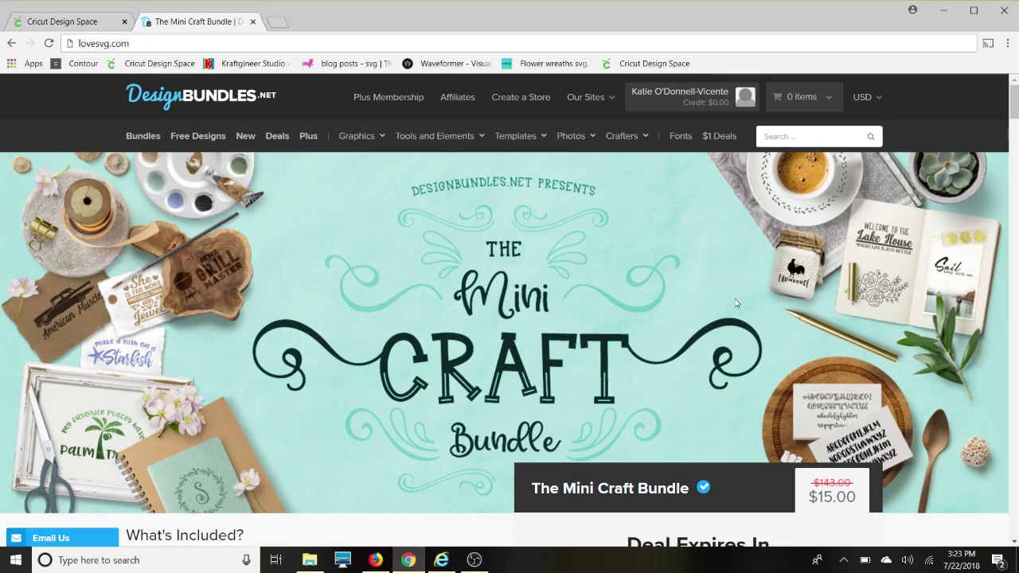
left_click(208, 137)
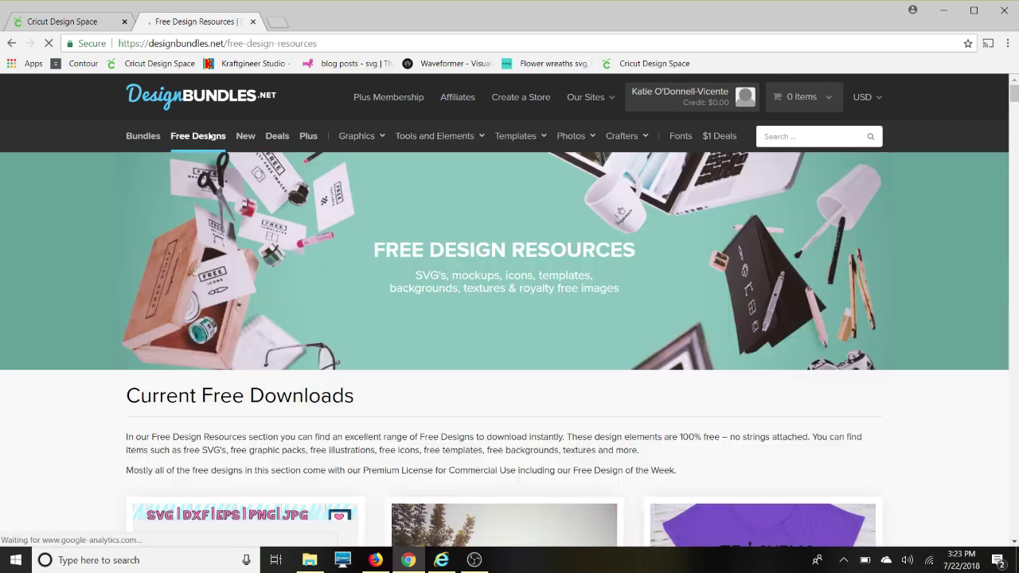
scroll(998, 324, "down", 1)
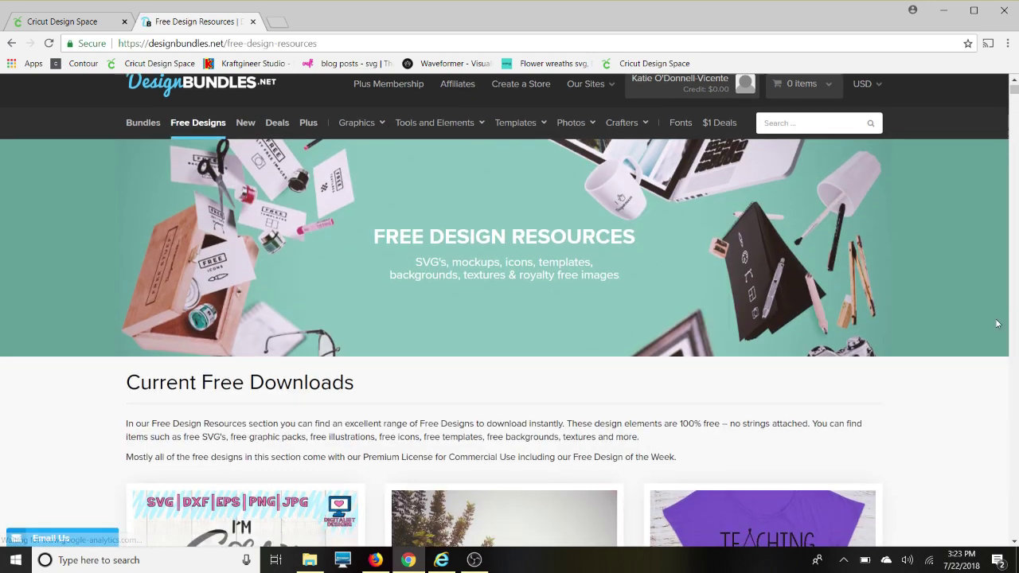
scroll(998, 324, "down", 1)
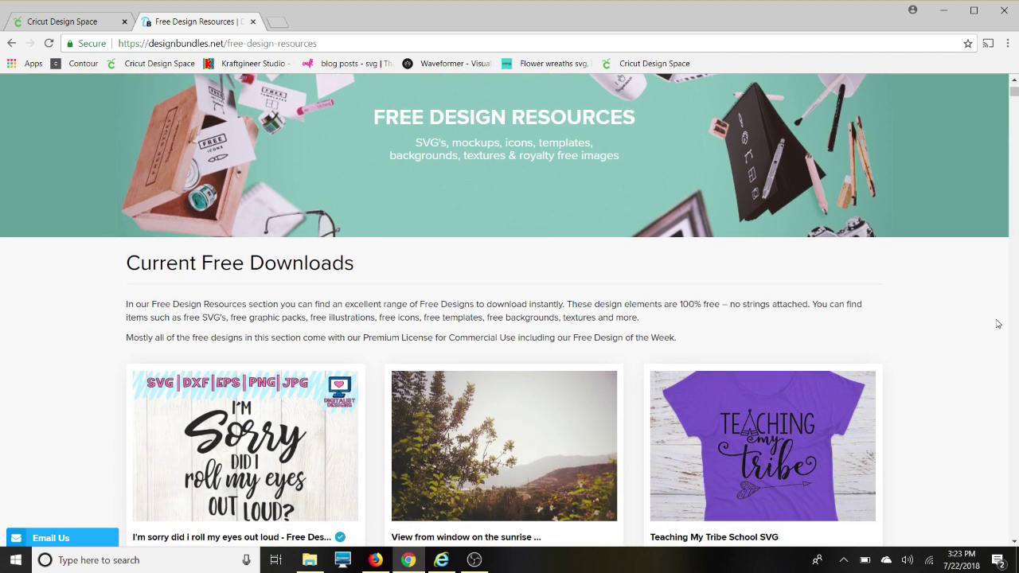
scroll(998, 324, "down", 2)
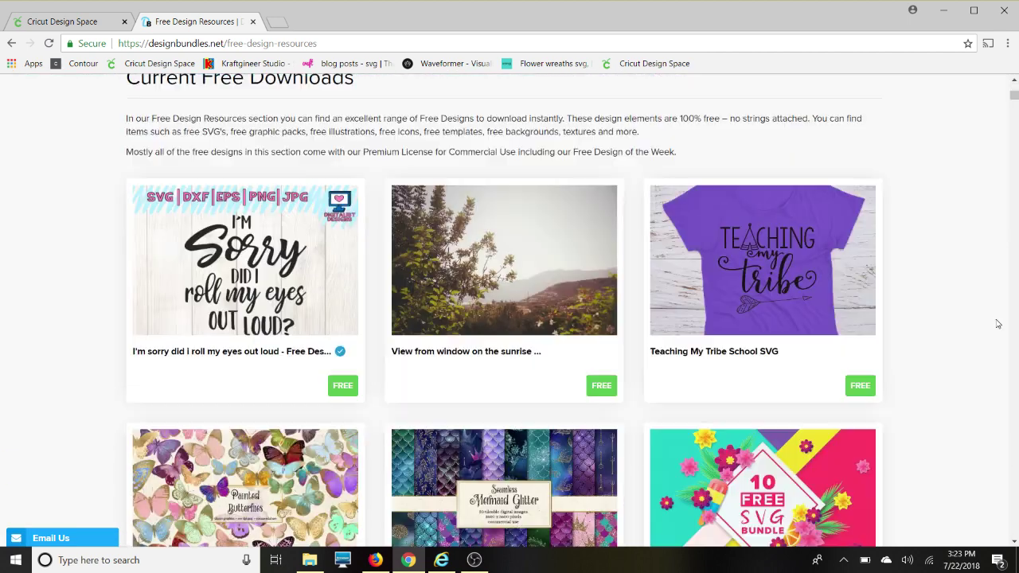
left_click(215, 239)
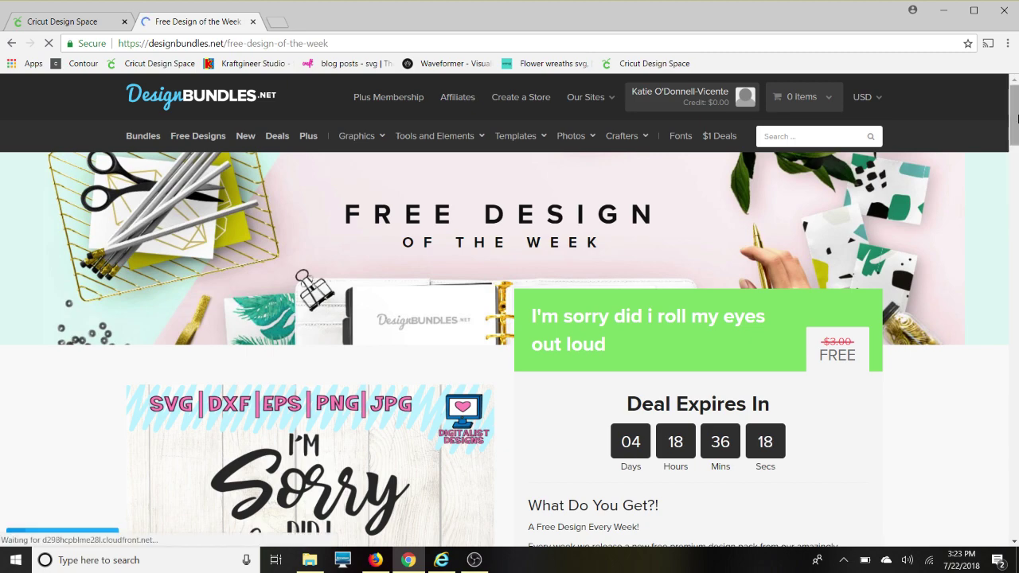
- Download the free design of the week, dismissing the Mini Craft Bundle popup along the way
left_click_drag(1015, 120, 1016, 199)
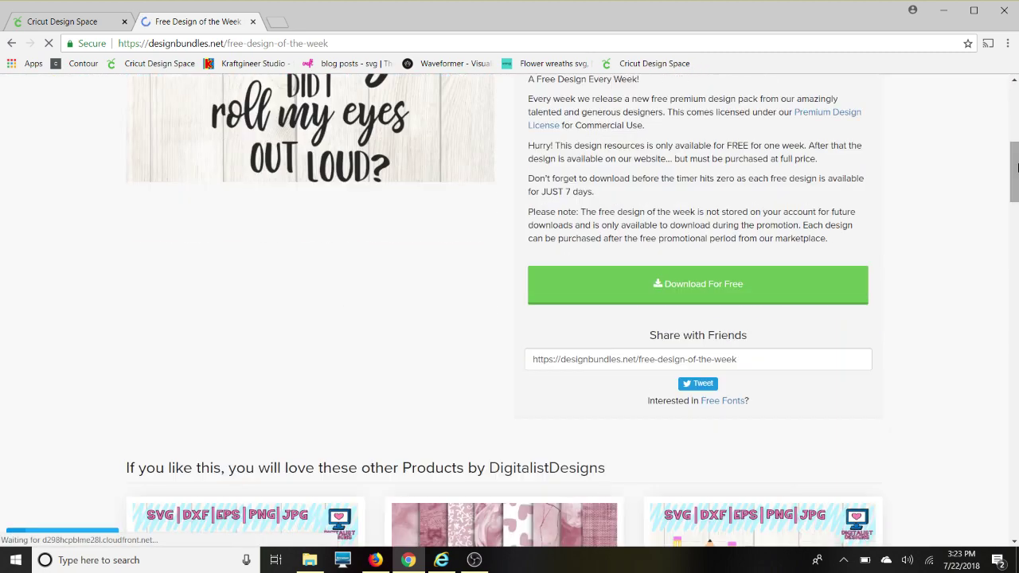
left_click(688, 284)
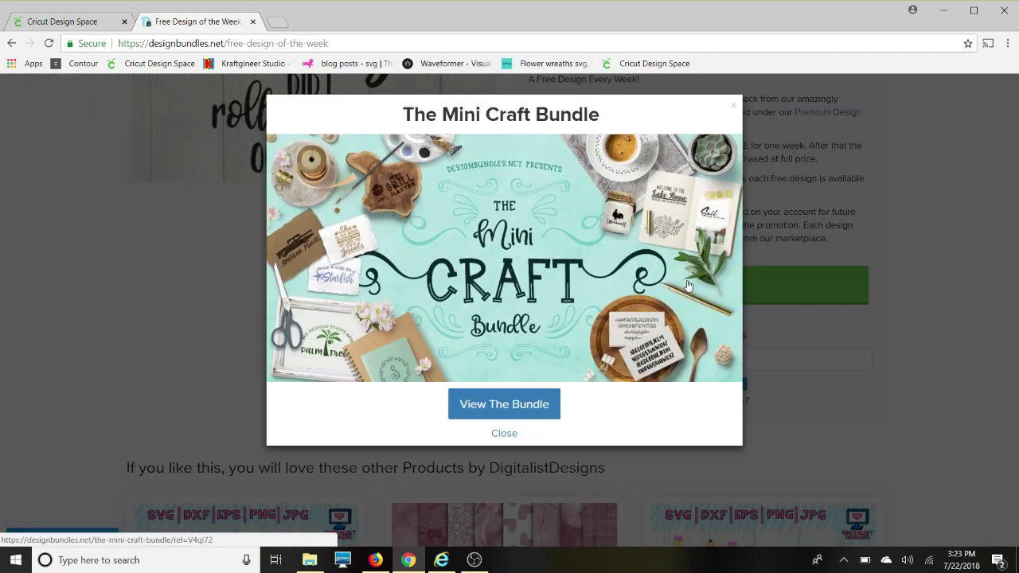
left_click(499, 436)
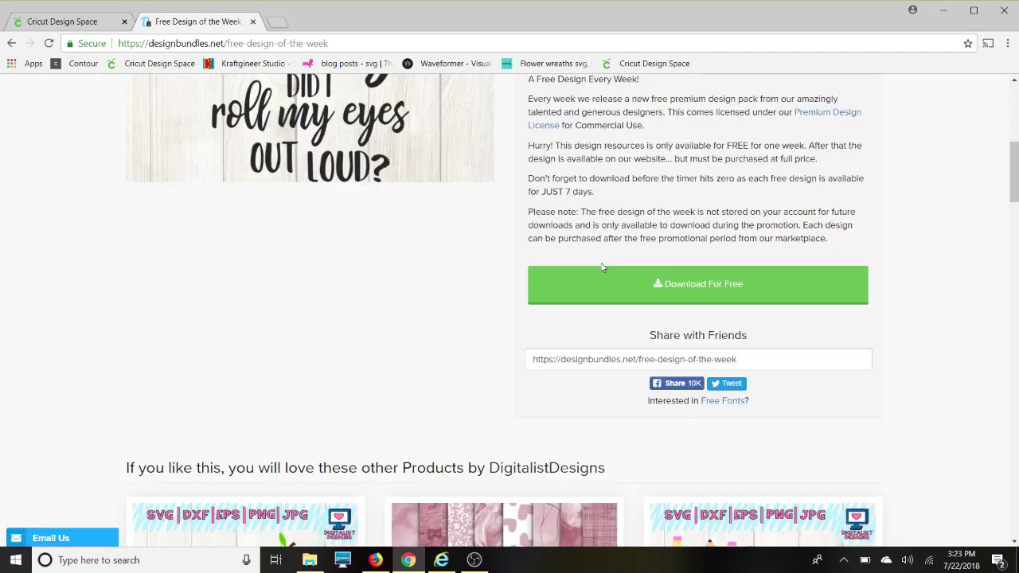
left_click(603, 269)
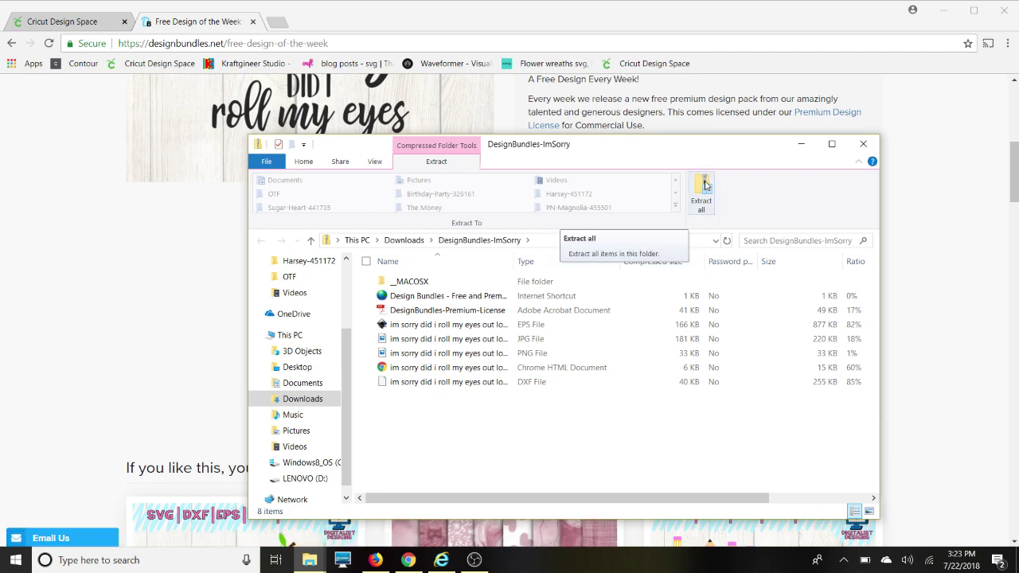
- Extract DesignBundles-ImSorry into its own Downloads folder, close the zip window, and minimize the new folder
left_click(705, 185)
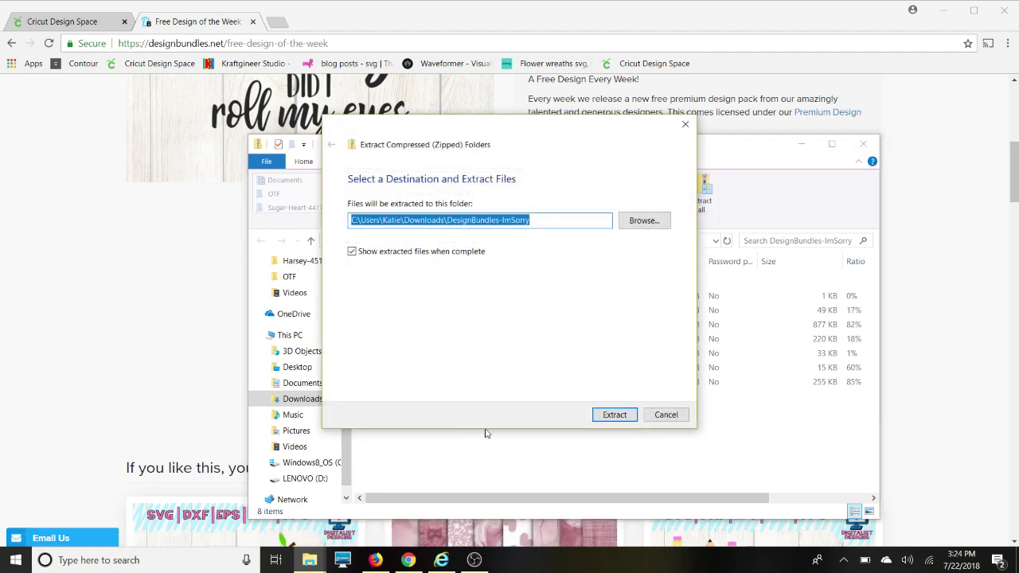
left_click(607, 414)
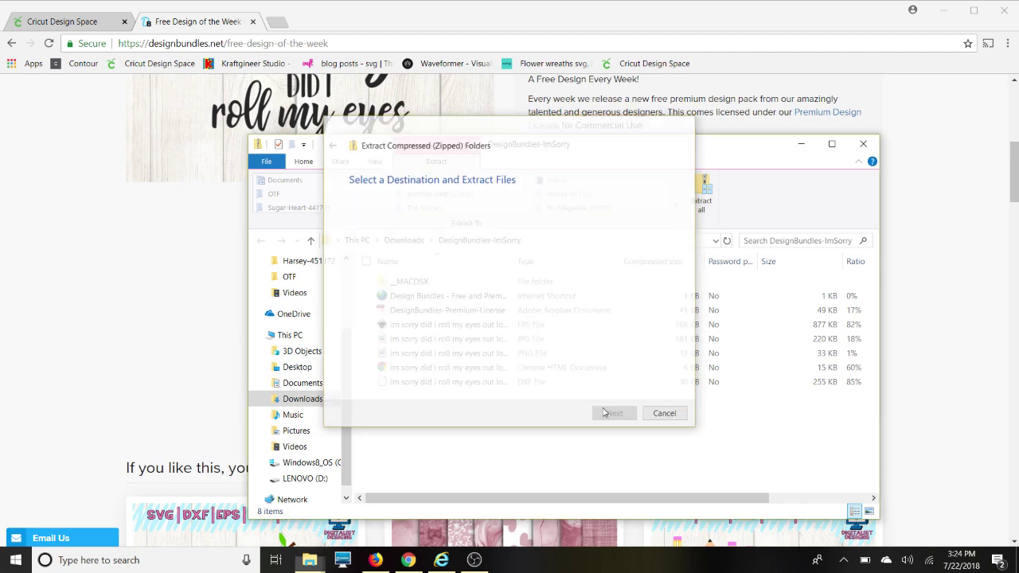
left_click(867, 146)
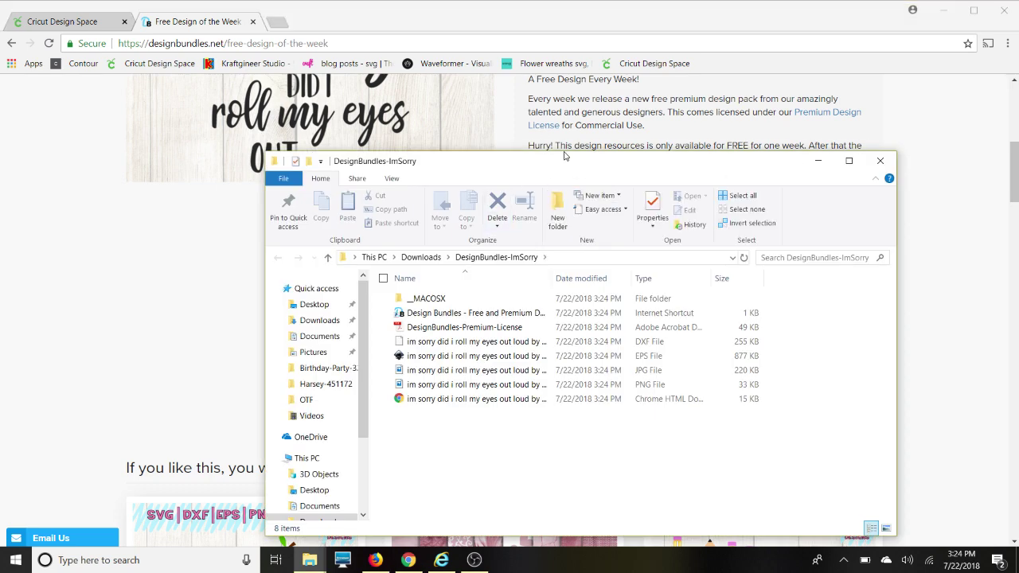
left_click_drag(575, 161, 523, 109)
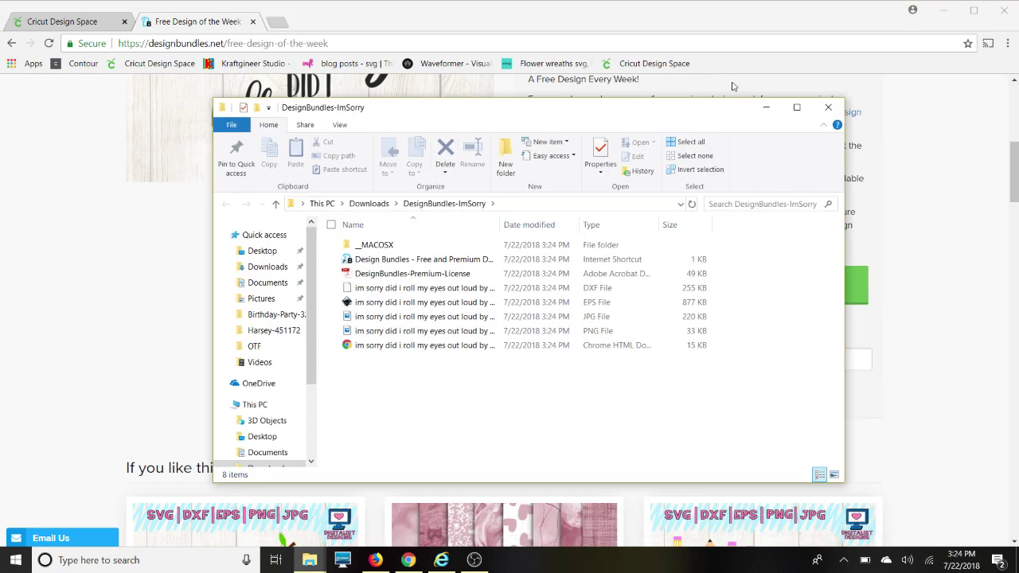
left_click(765, 108)
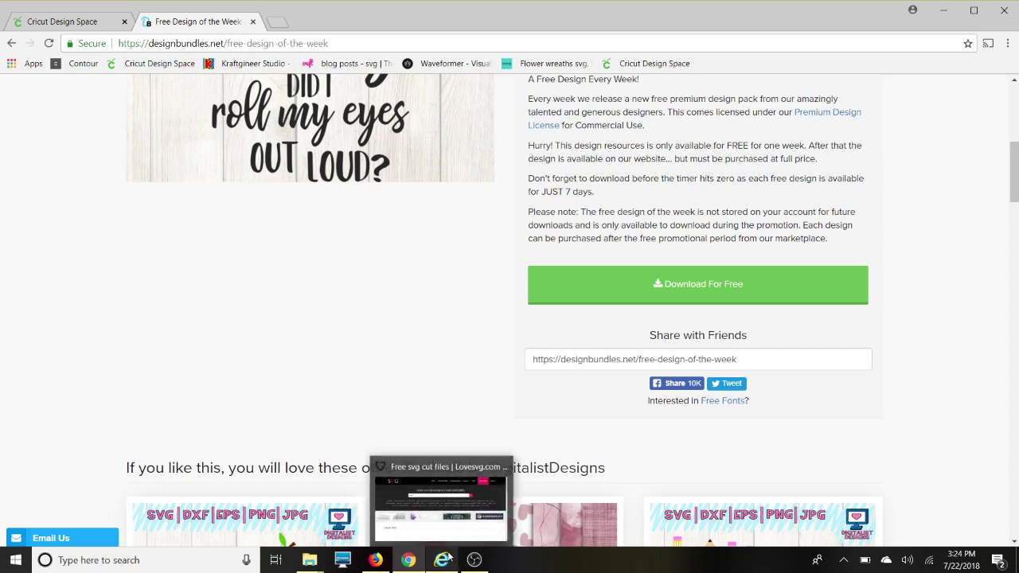
- On Love SVG's free SVG cut files, open Be a mermaid and make waves and download its zip
left_click(445, 560)
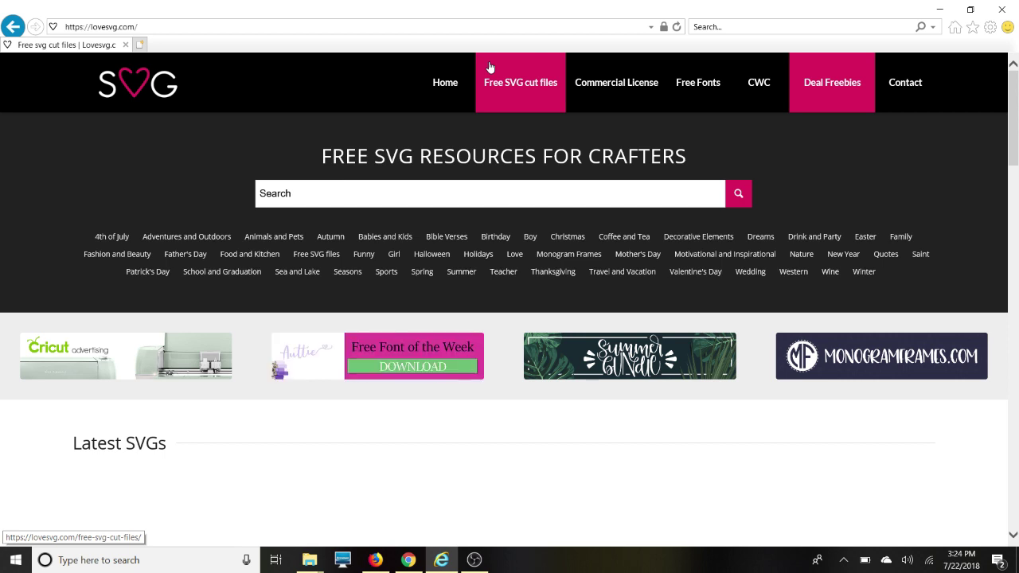
left_click(508, 91)
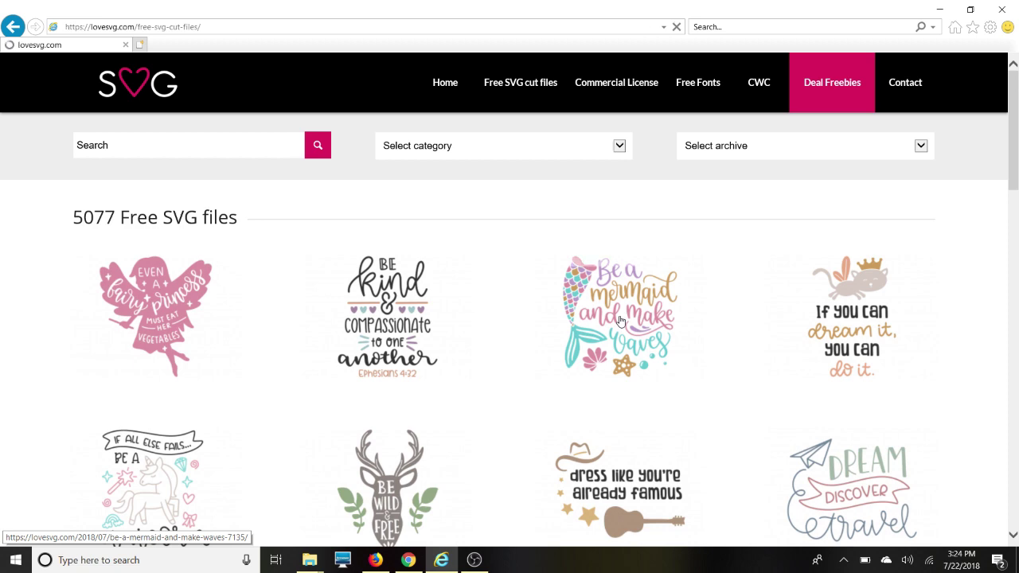
left_click(620, 319)
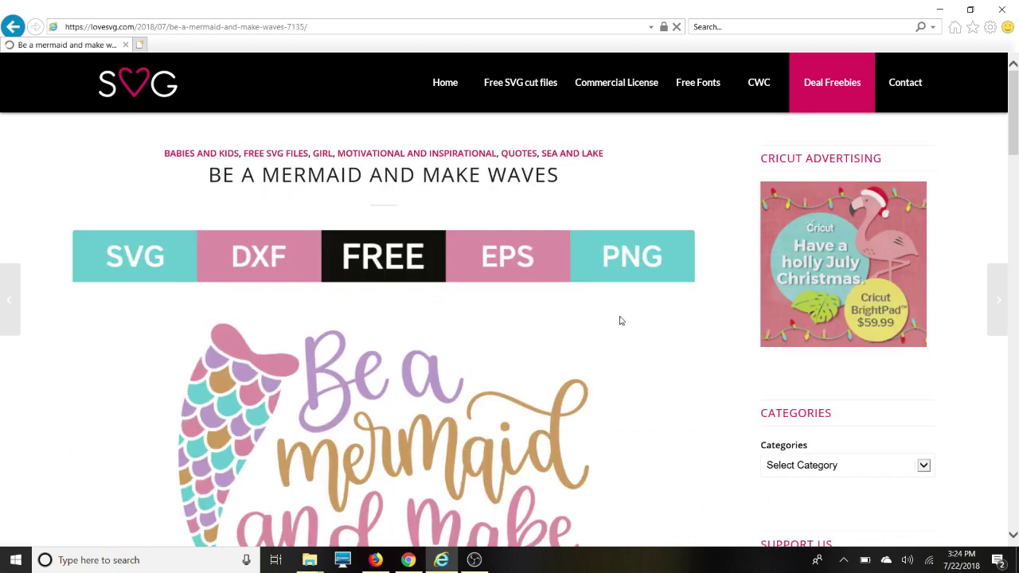
left_click_drag(1017, 115, 1017, 255)
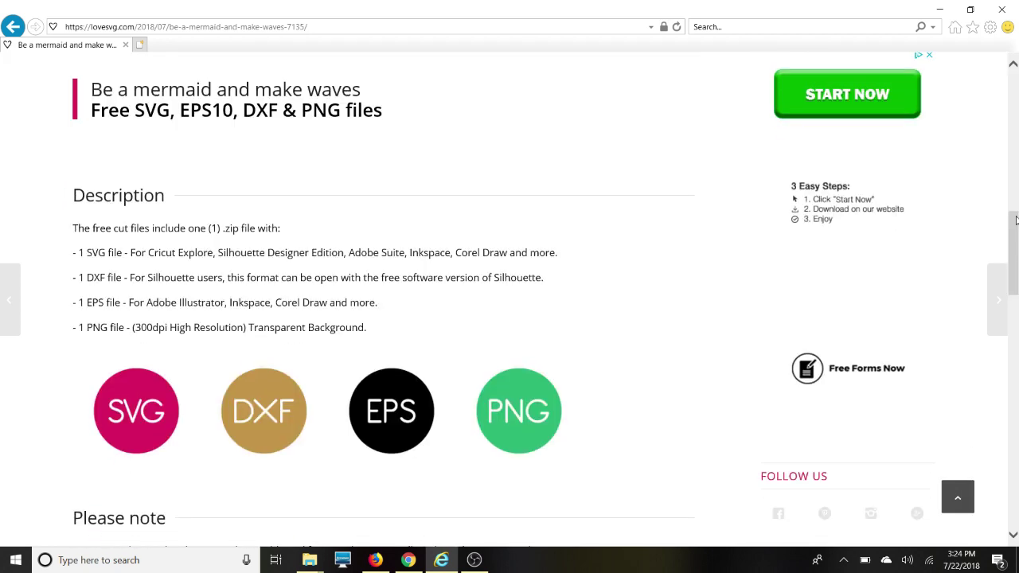
scroll(784, 288, "down", 8)
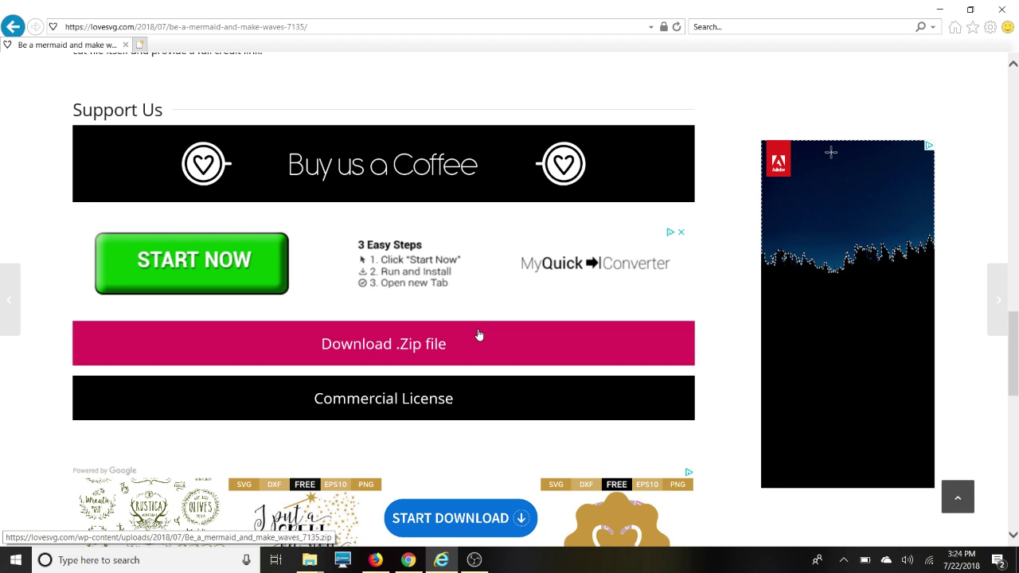
left_click(479, 335)
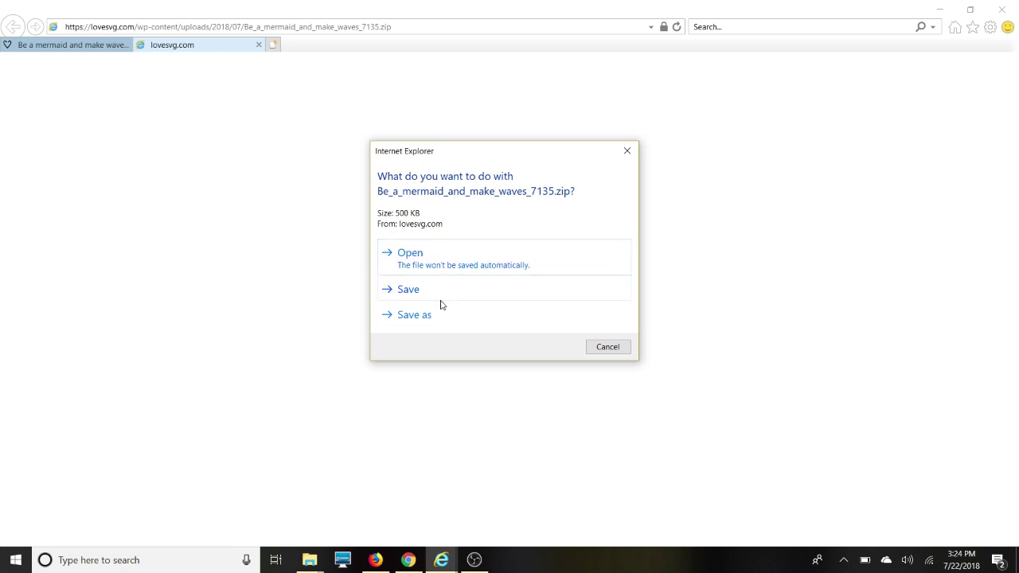
- Open the mermaid zip and extract it to a Be_a_mermaid_and_make_waves_7135 folder in Documents
left_click(445, 259)
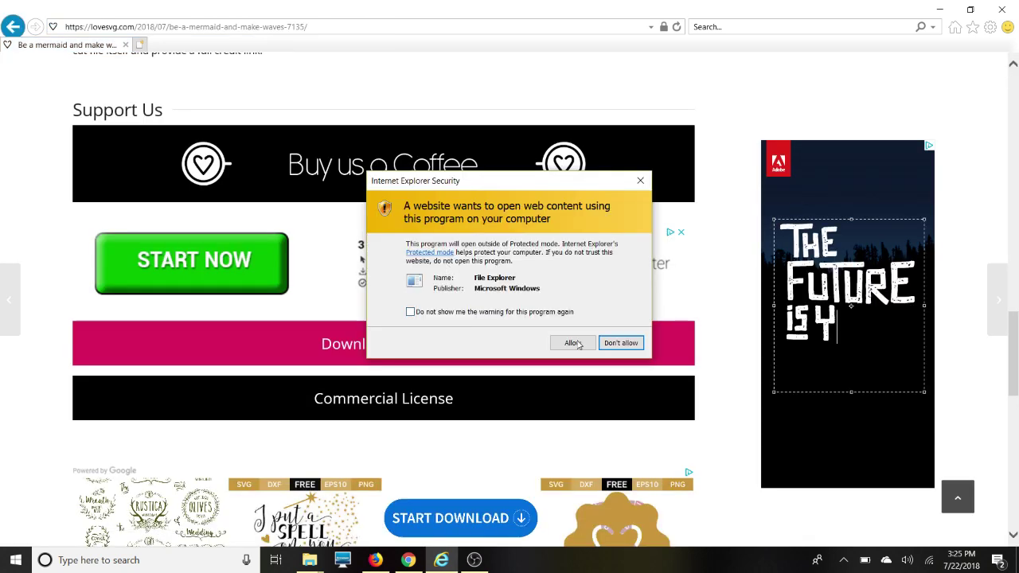
left_click(575, 343)
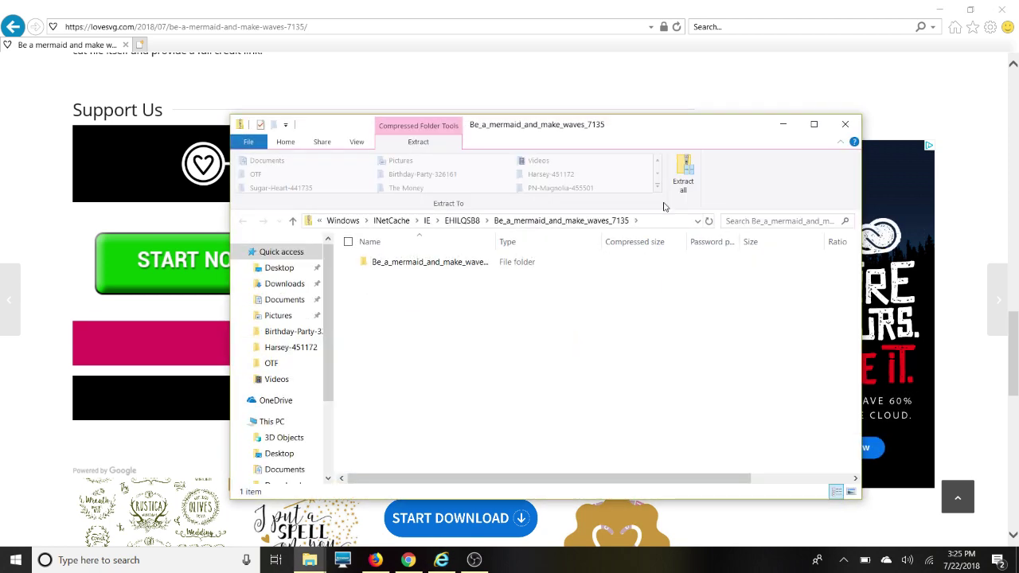
left_click(682, 176)
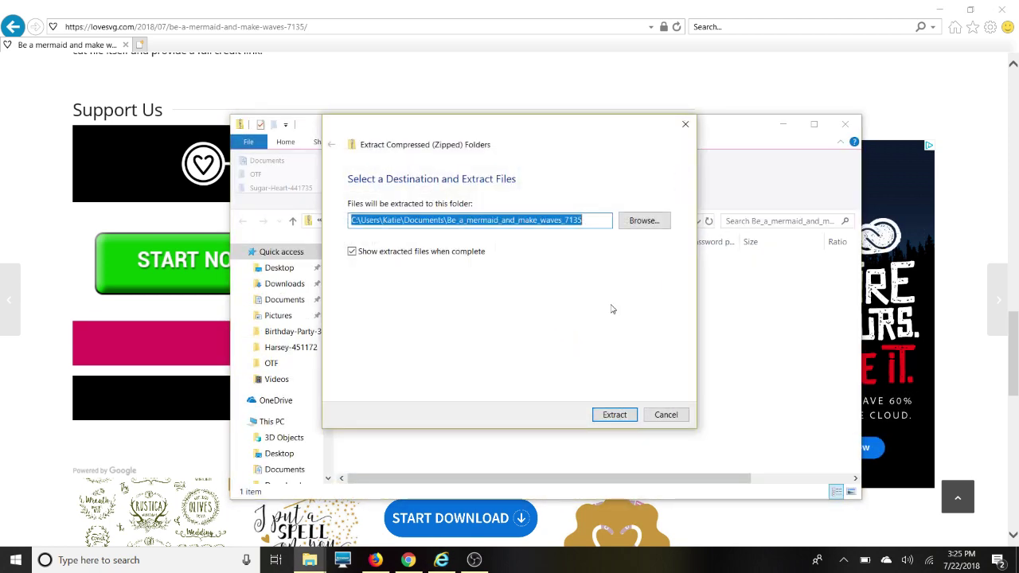
left_click(614, 415)
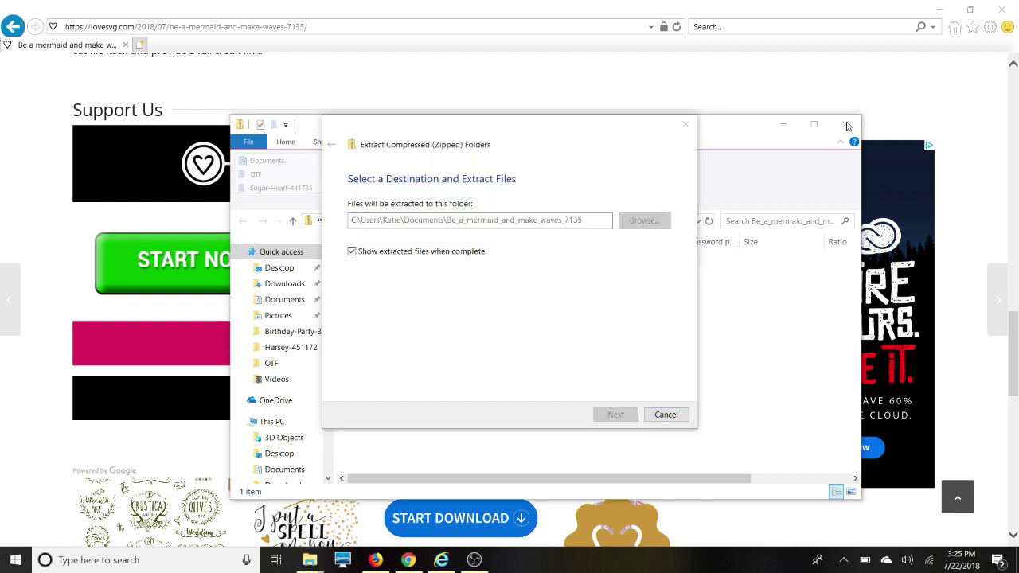
left_click(799, 141)
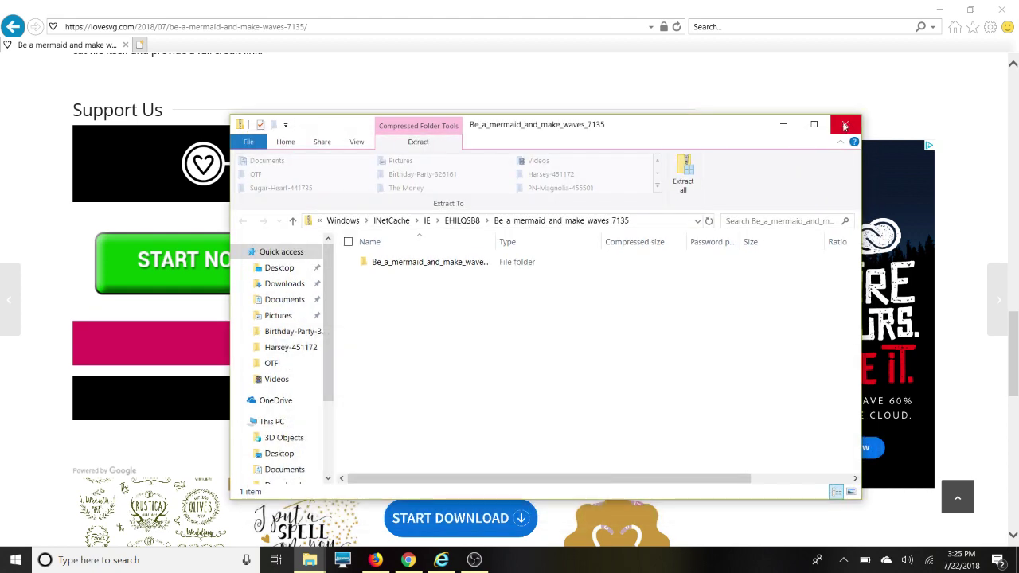
left_click(845, 124)
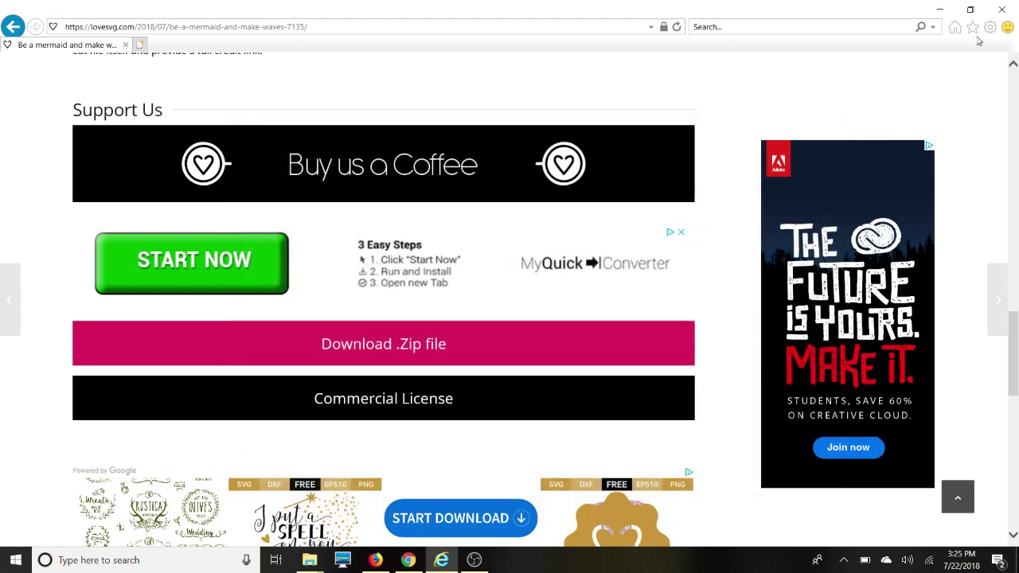
- Open the Ephesians 4:22 design from the free list and save Ephesians_4-22_7139.zip to the computer
left_click(19, 30)
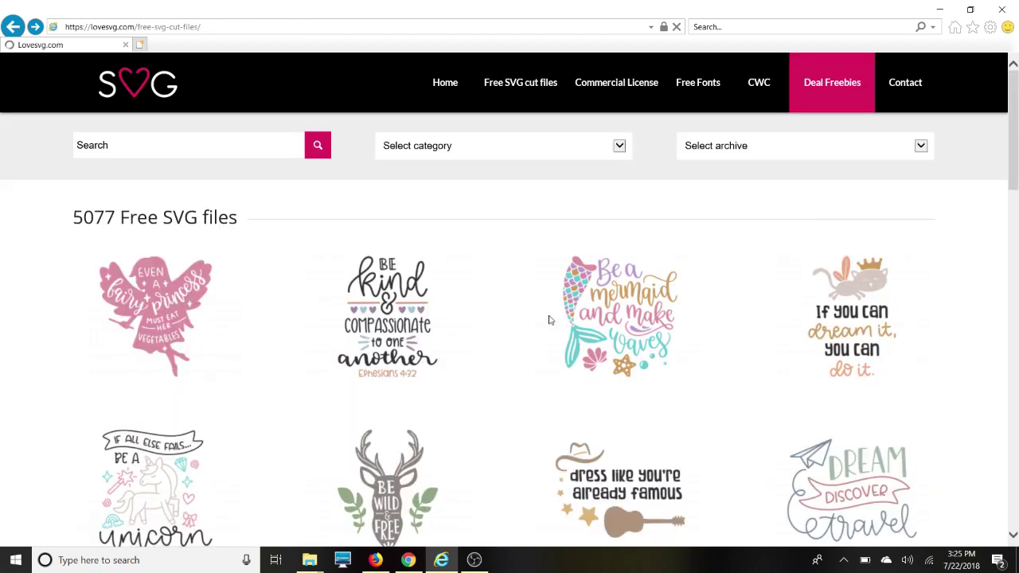
left_click(395, 331)
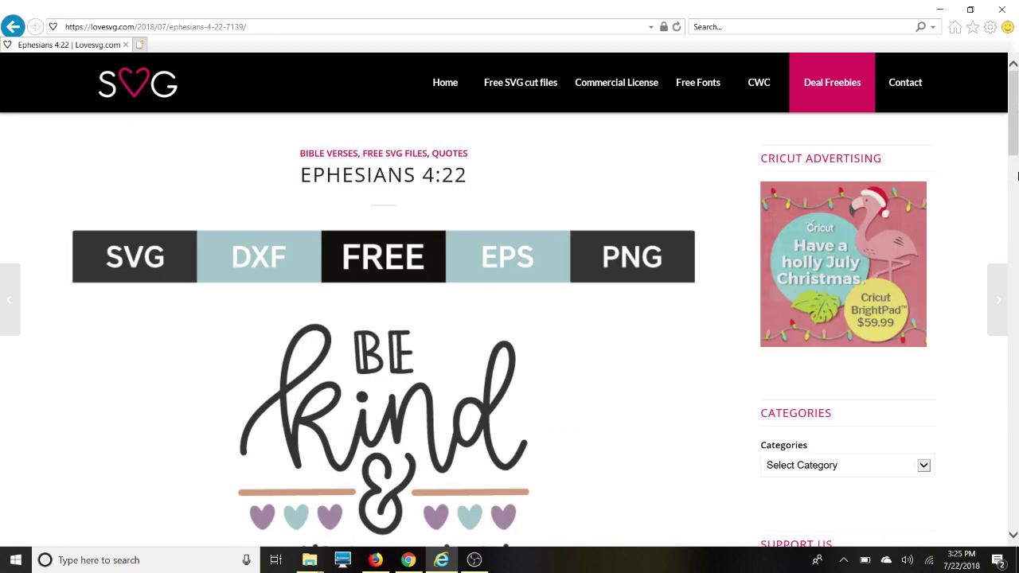
scroll(1017, 176, "down", 7)
scroll(1014, 151, "up", 7)
left_click_drag(1014, 127, 1017, 304)
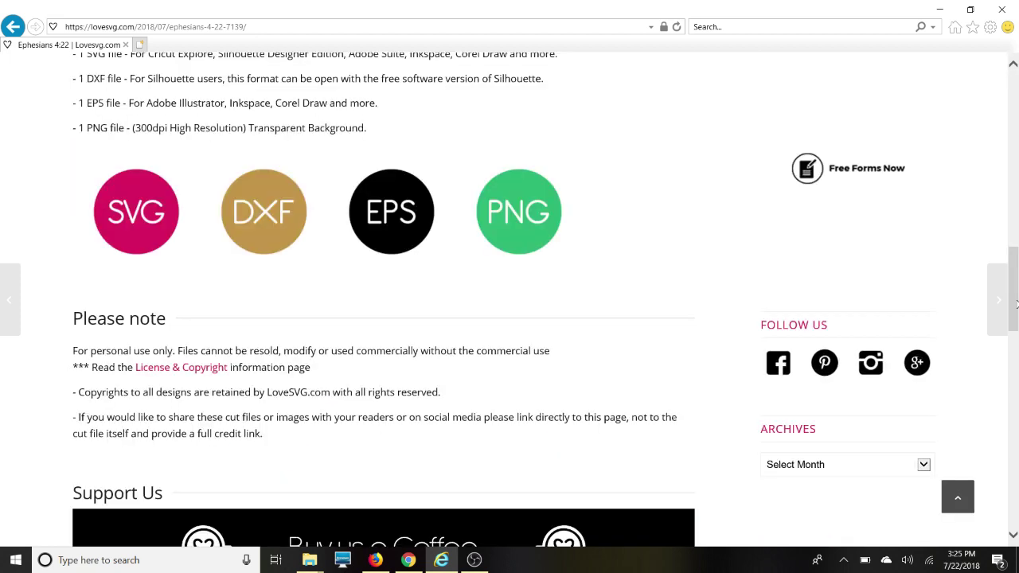
scroll(453, 401, "down", 4)
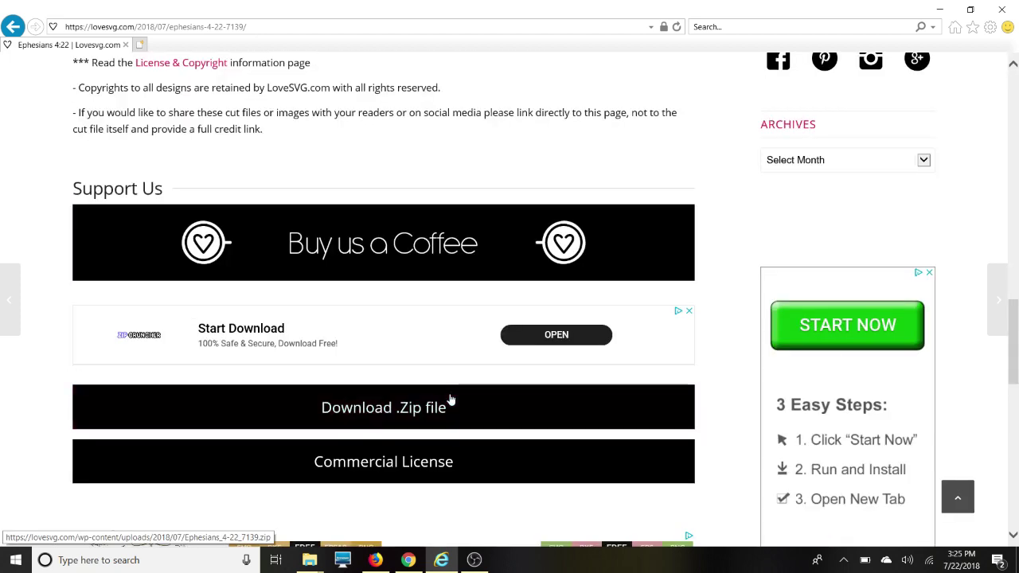
left_click(451, 399)
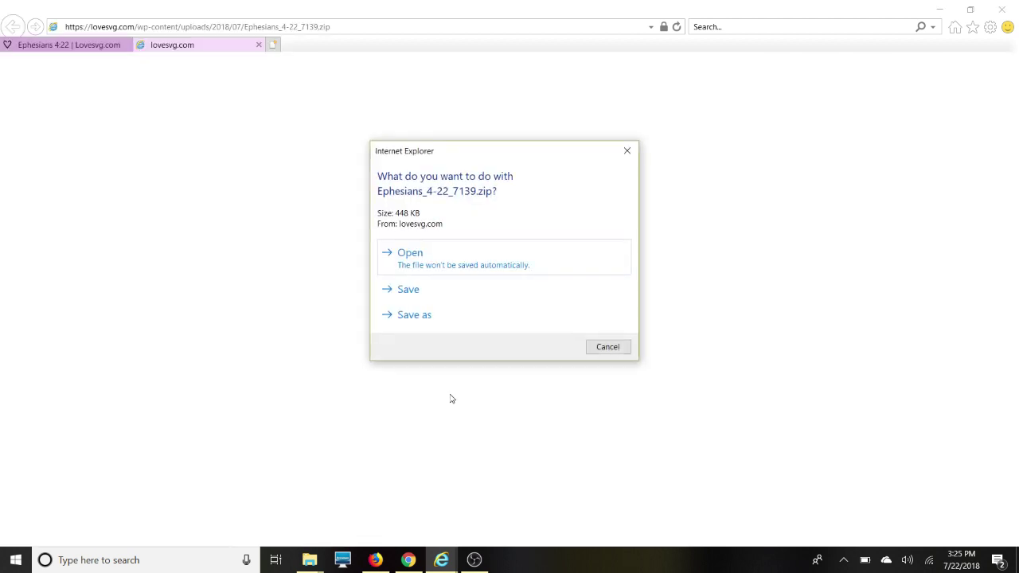
left_click(421, 290)
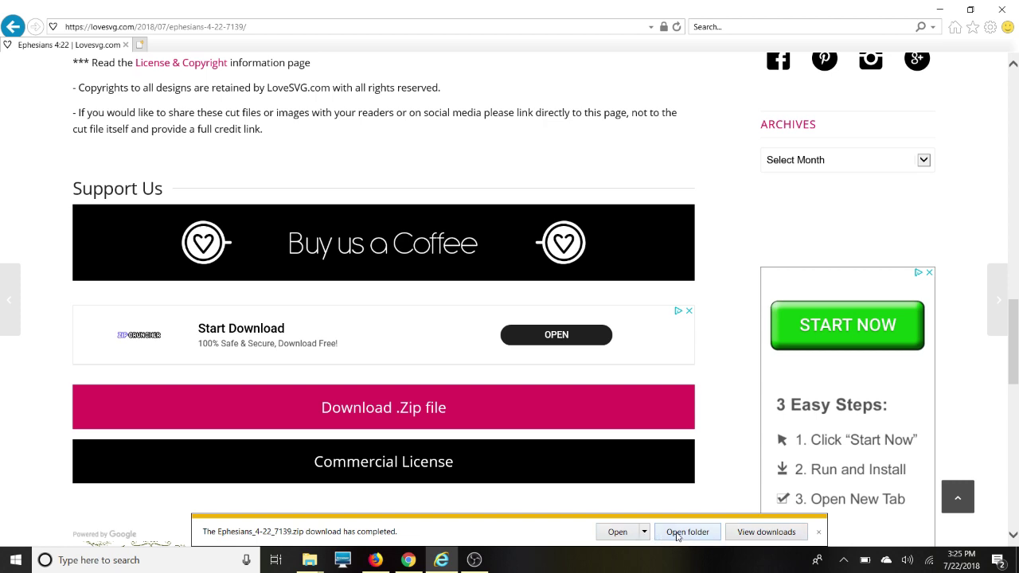
- Extract Ephesians_4-22_7139.zip into its own folder in Downloads, then minimize the folder window
left_click(678, 534)
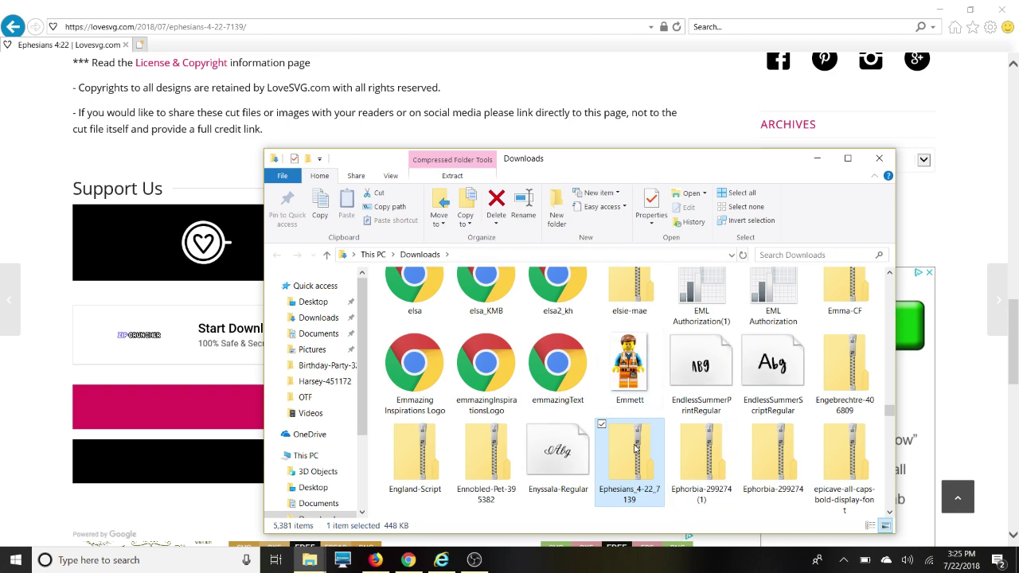
right_click(634, 448)
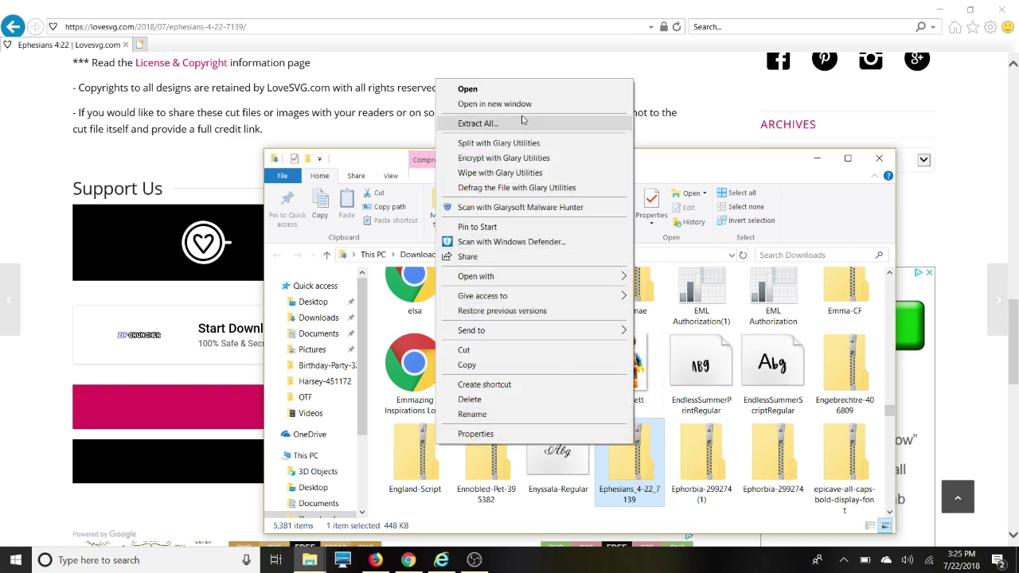
left_click(488, 124)
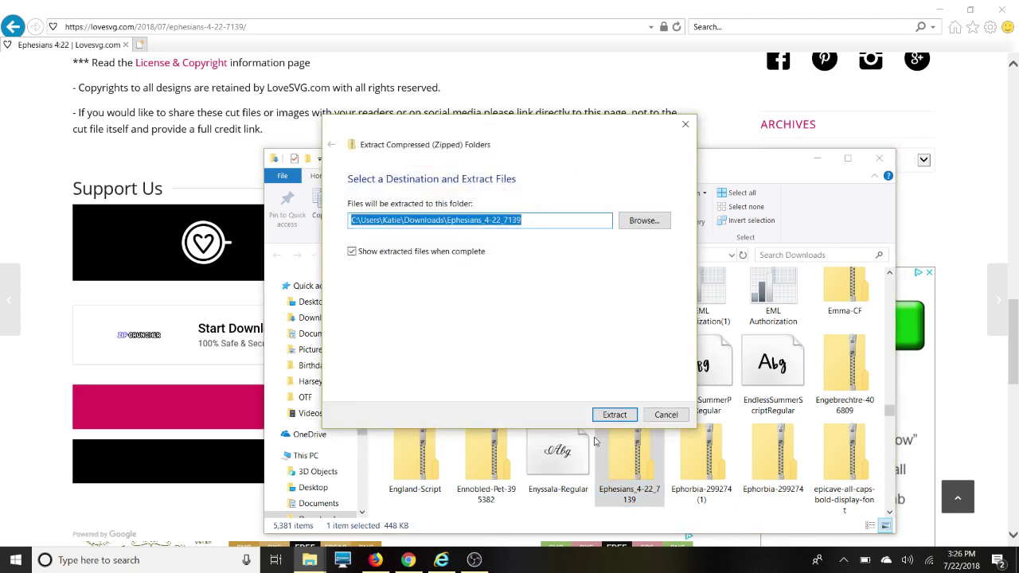
left_click(605, 419)
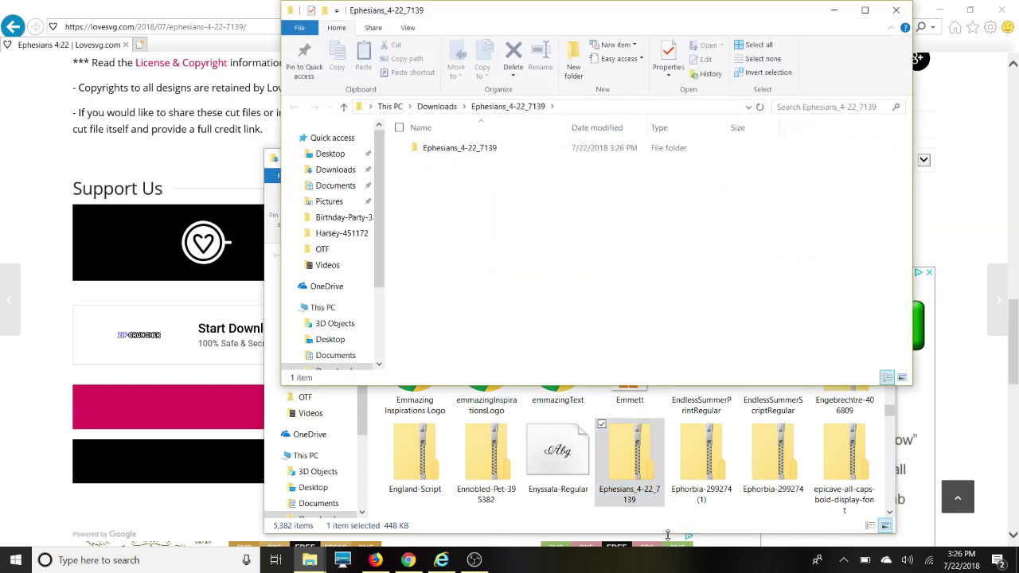
left_click_drag(720, 9, 685, 120)
left_click(799, 120)
- Close the Downloads window and start a new blank project in Cricut Design Space
left_click(880, 162)
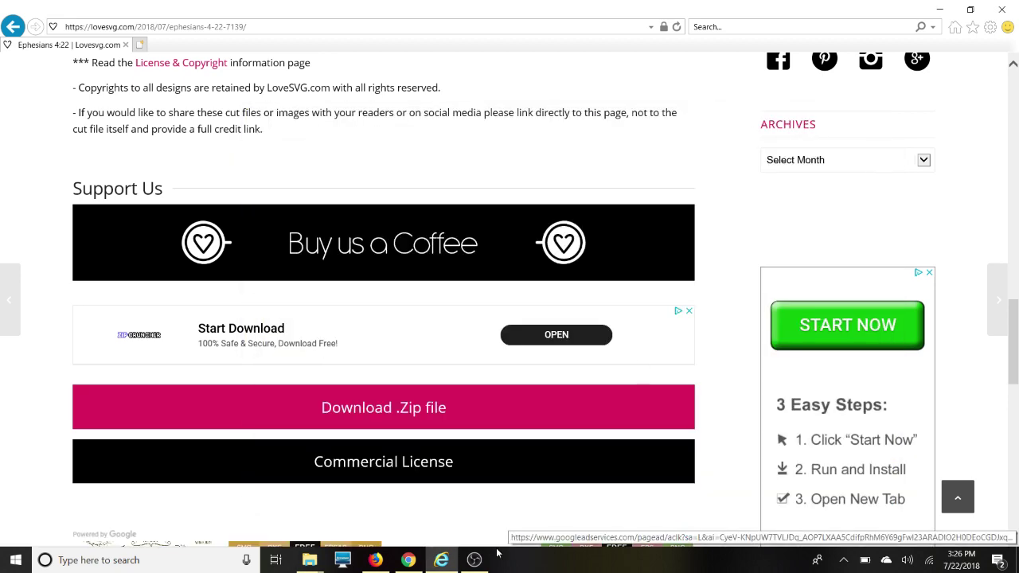
left_click(409, 561)
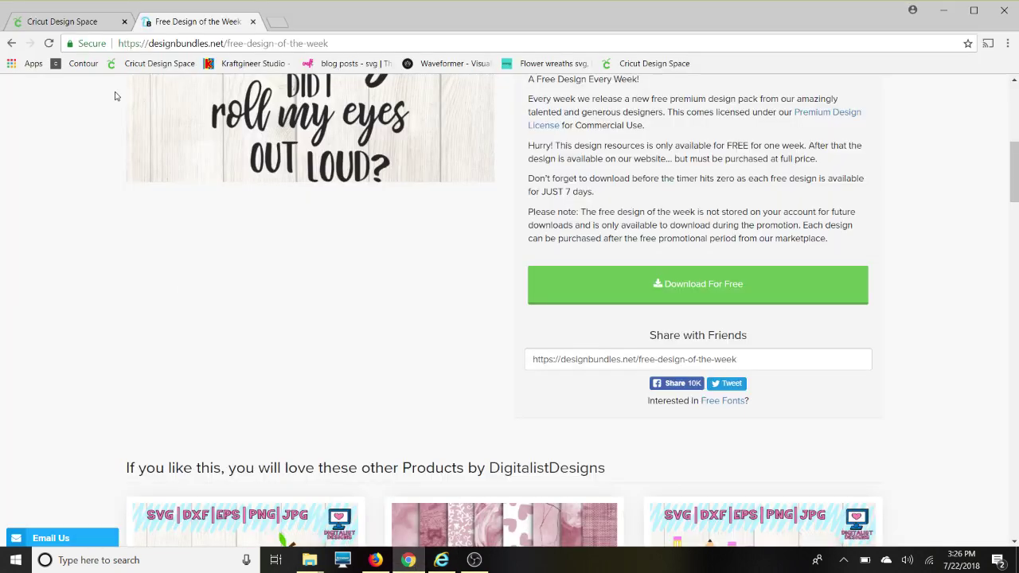
left_click(62, 24)
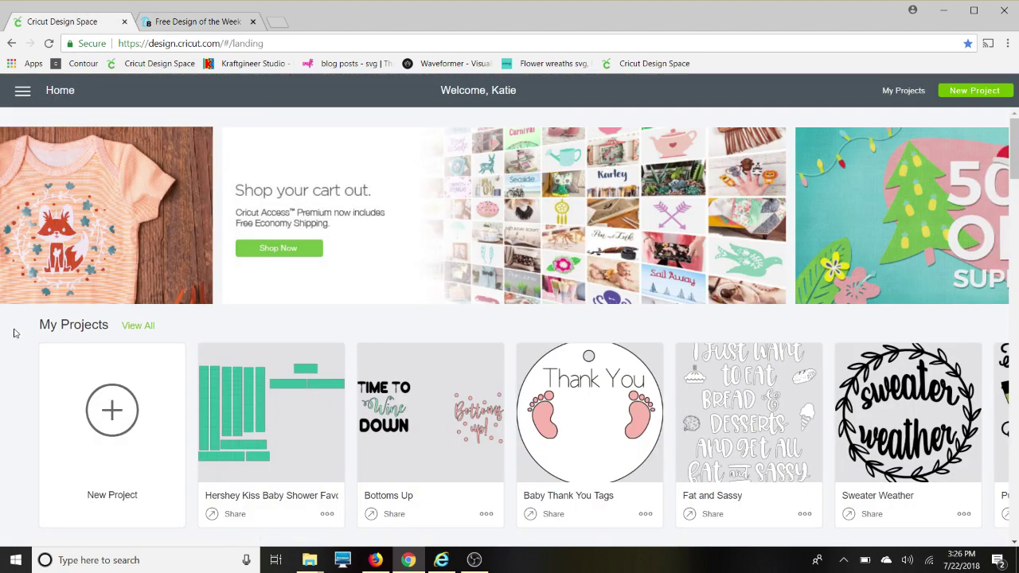
left_click(80, 391)
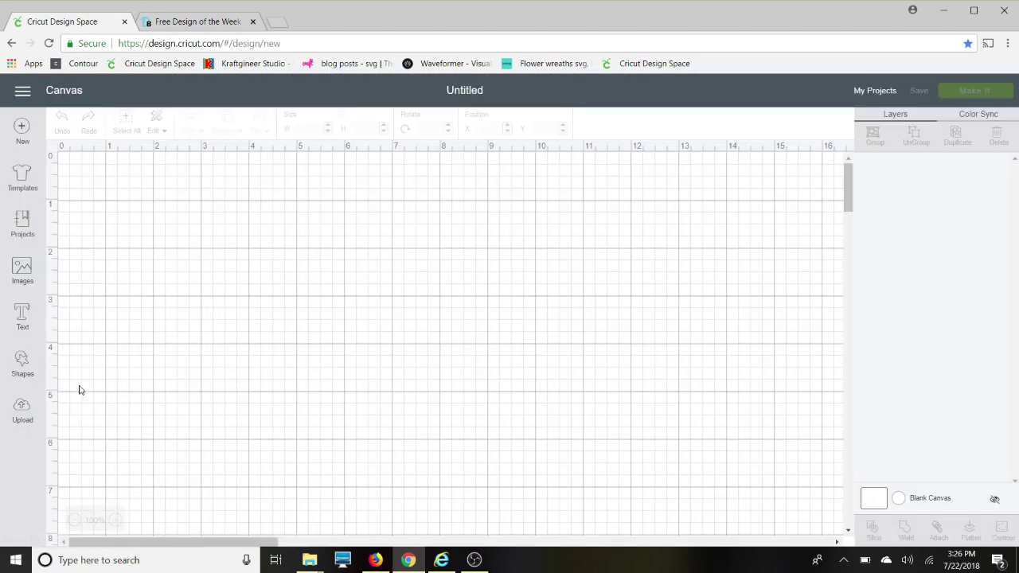
- Upload the I'm Sorry design by dragging its file from the DesignBundles-ImSorry folder into Upload Image
left_click(22, 410)
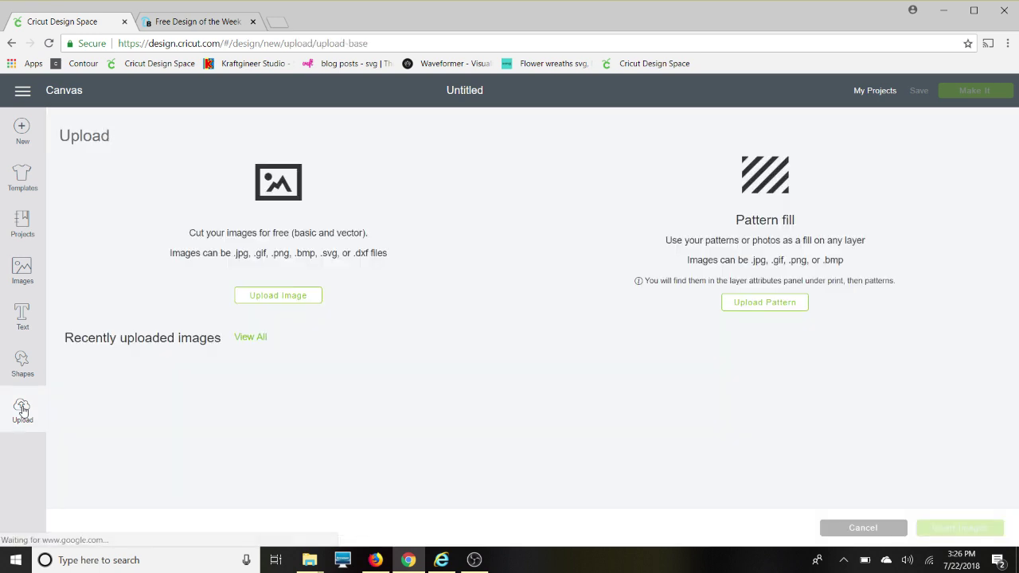
left_click(275, 296)
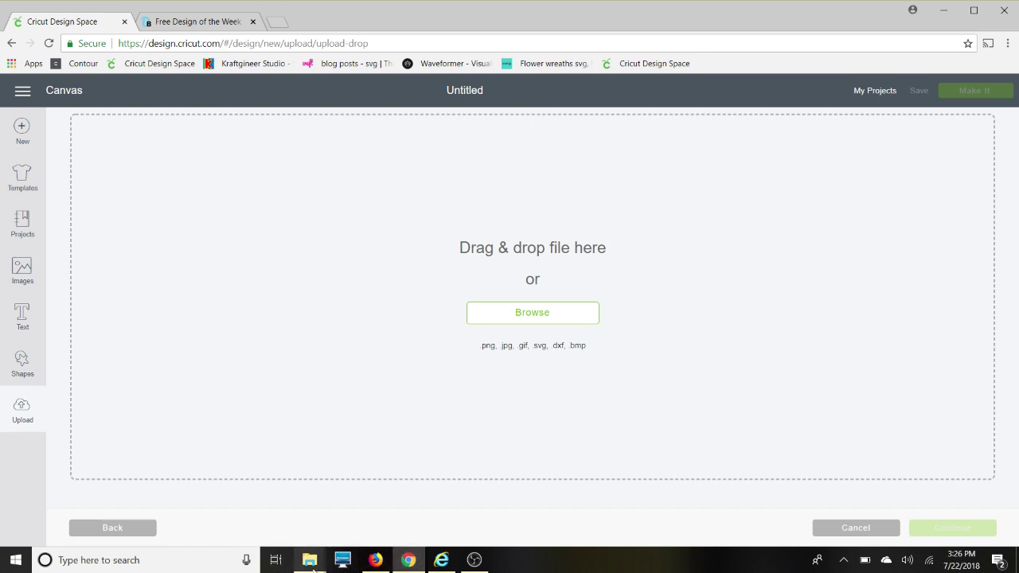
mouse_move(313, 561)
mouse_move(155, 522)
left_click(216, 519)
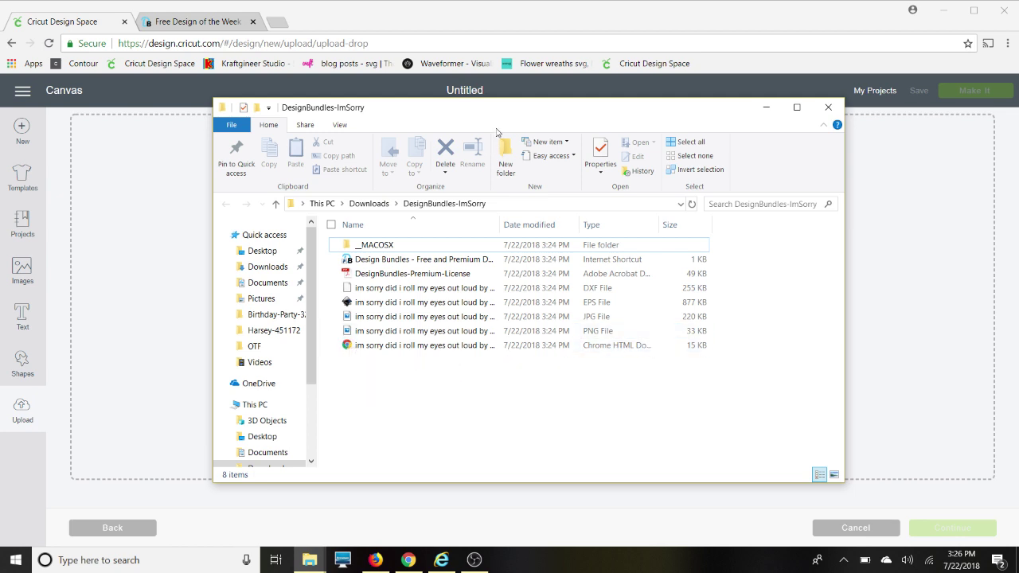
left_click_drag(498, 118, 624, 149)
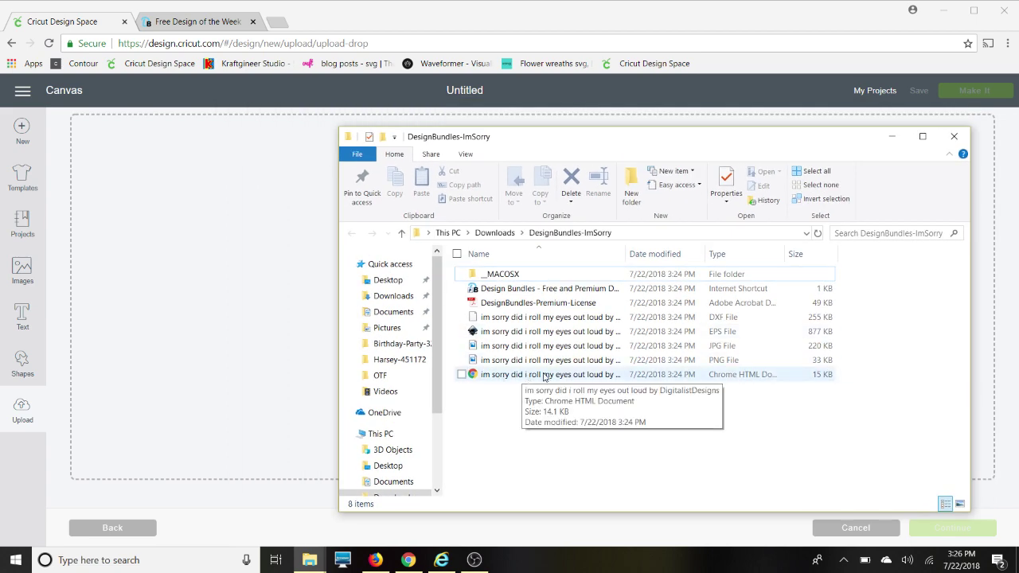
left_click_drag(527, 378, 223, 375)
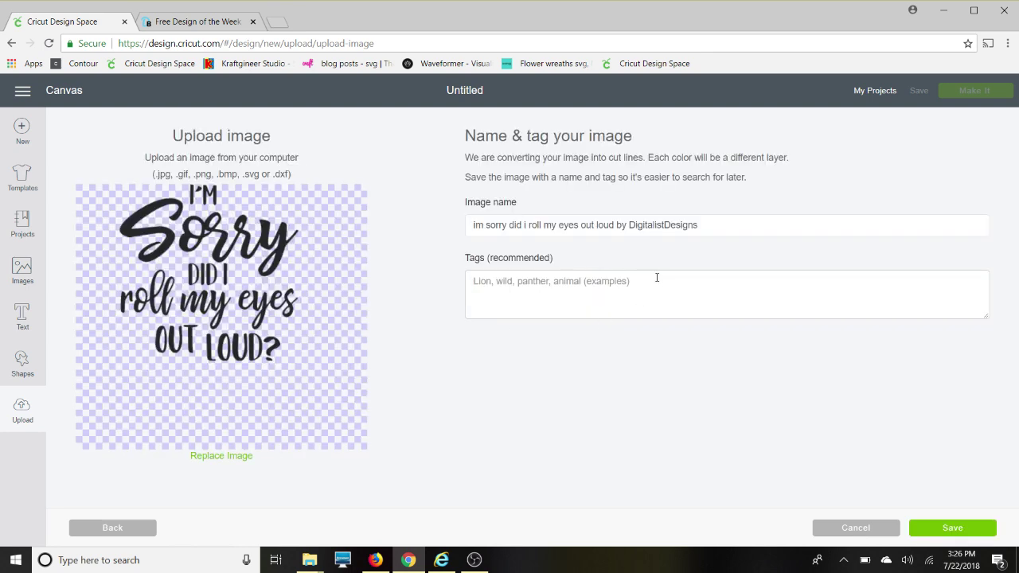
- Tag the image Sorry, Roll My Eyes, Out Loud, Commercial Use and save it
left_click(657, 277)
type("Sorry, Roll My Eyes, Out Loud")
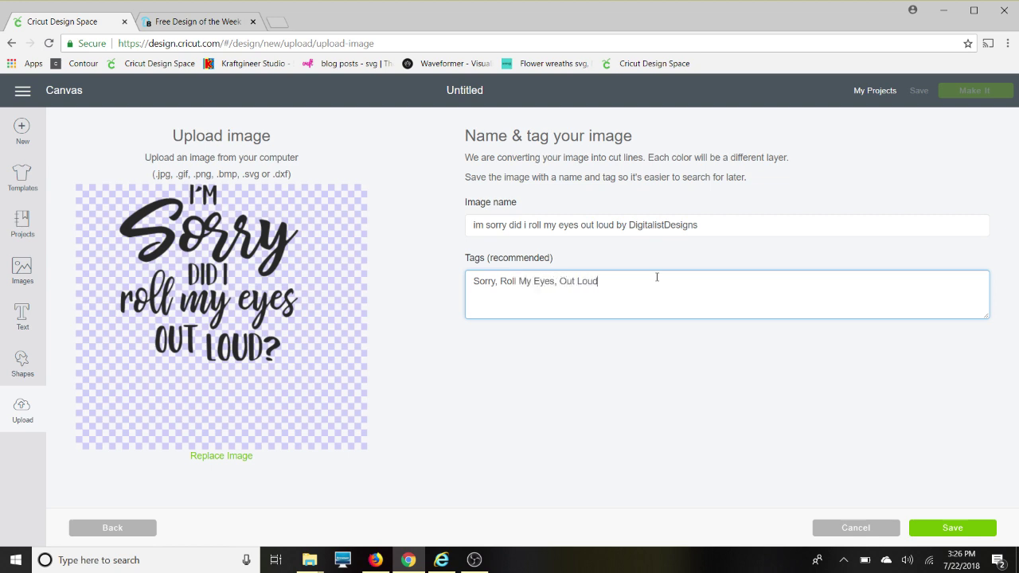
type("mmercial Use")
left_click(927, 536)
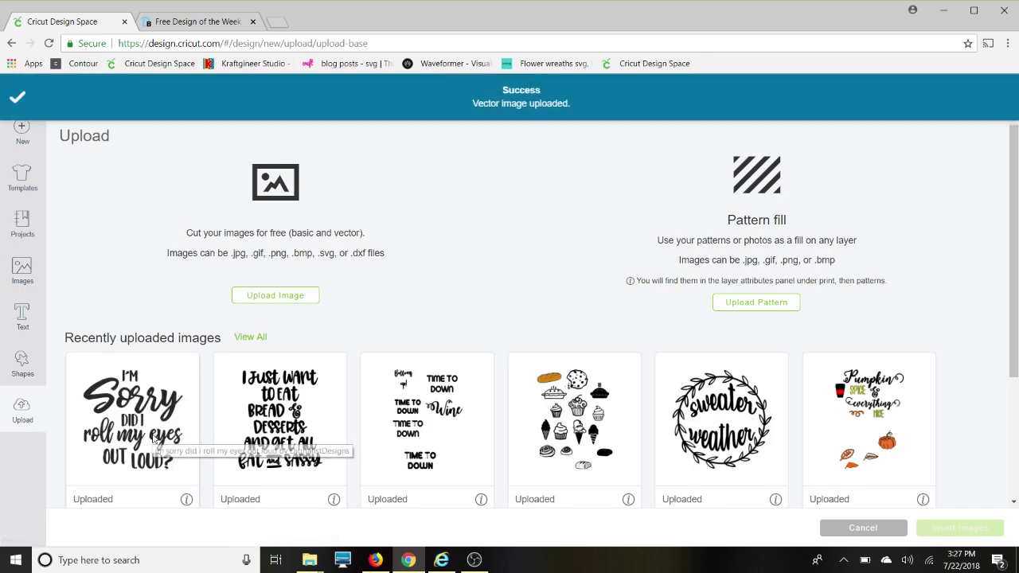
- Search Images for 'commercial use' and scroll the 57 results to the I'm Sorry roll-my-eyes design
left_click(23, 271)
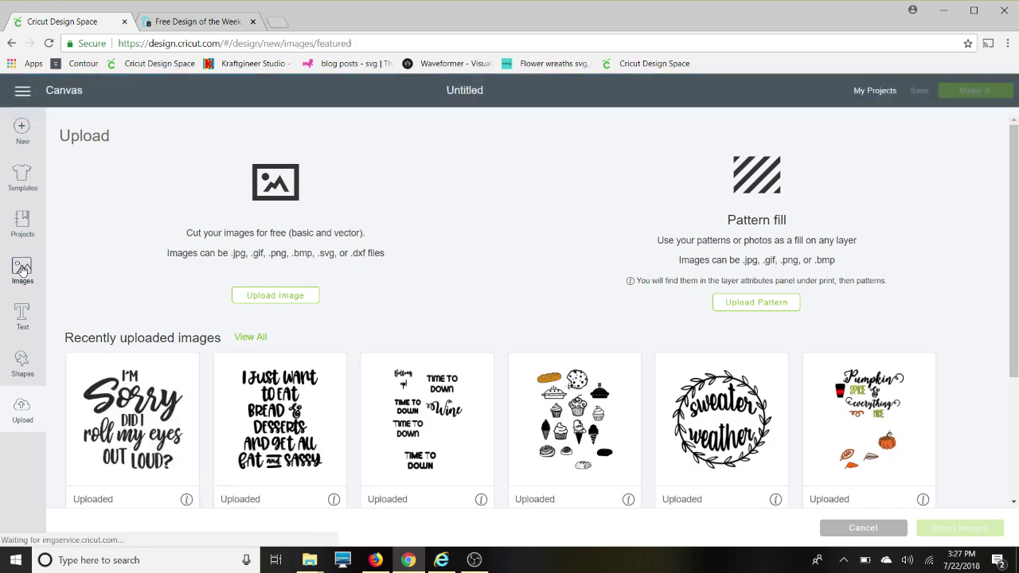
left_click(783, 129)
type("cd")
type("mmercial")
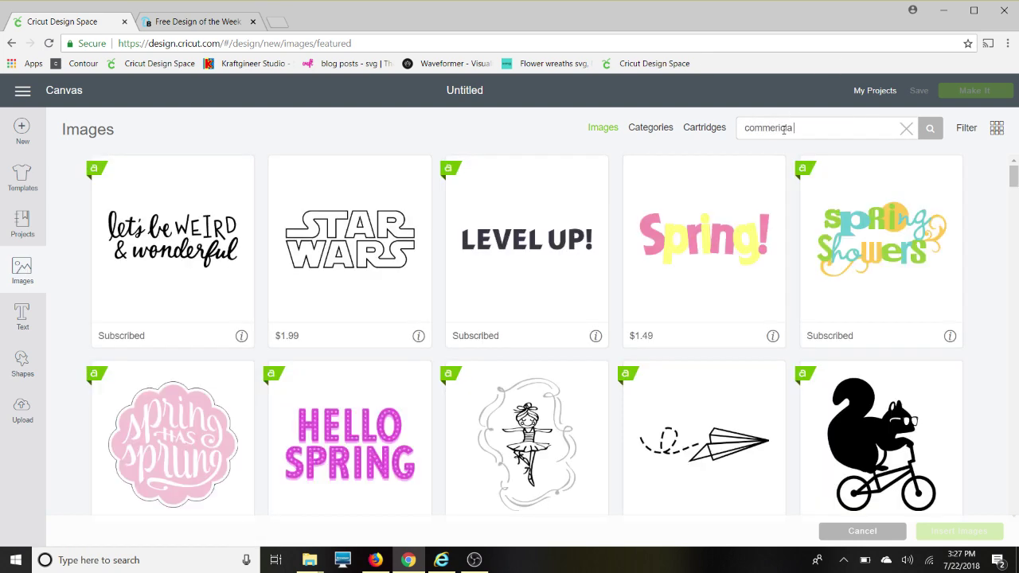
key("BackSpace")
key("BackSpace")
key("BackSpace")
key("BackSpace")
type("al use")
key("Return")
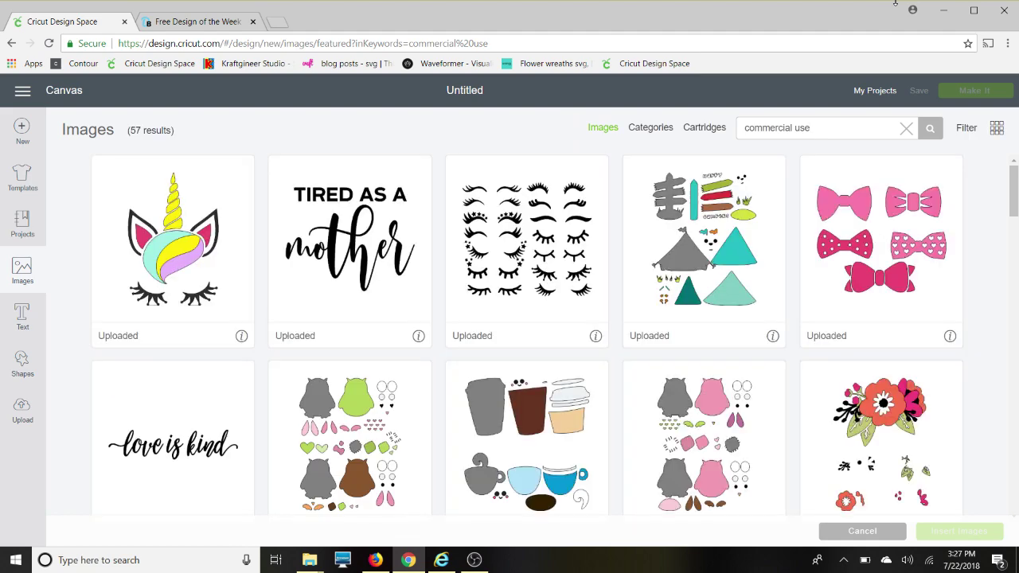
left_click_drag(1015, 191, 1015, 448)
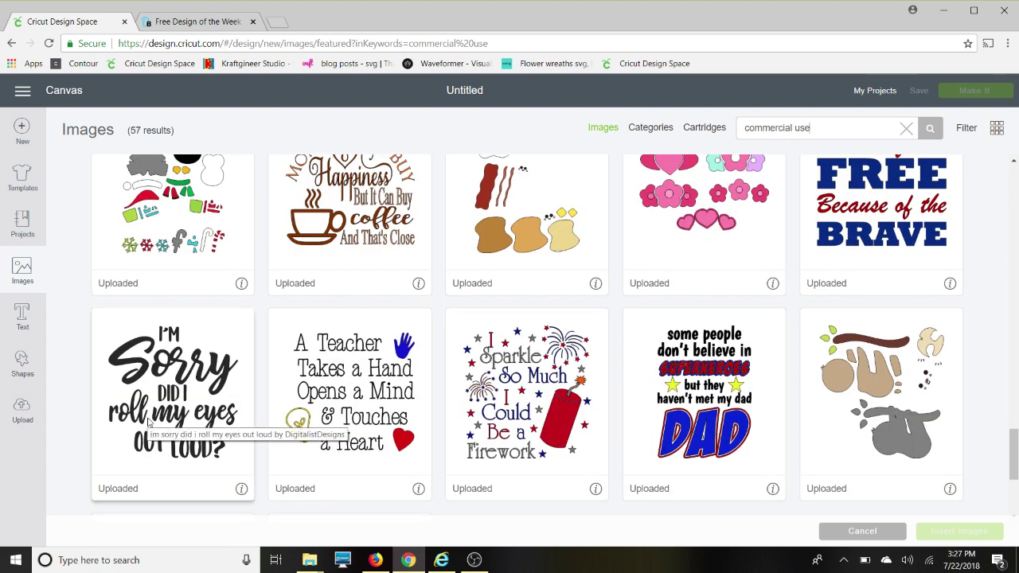